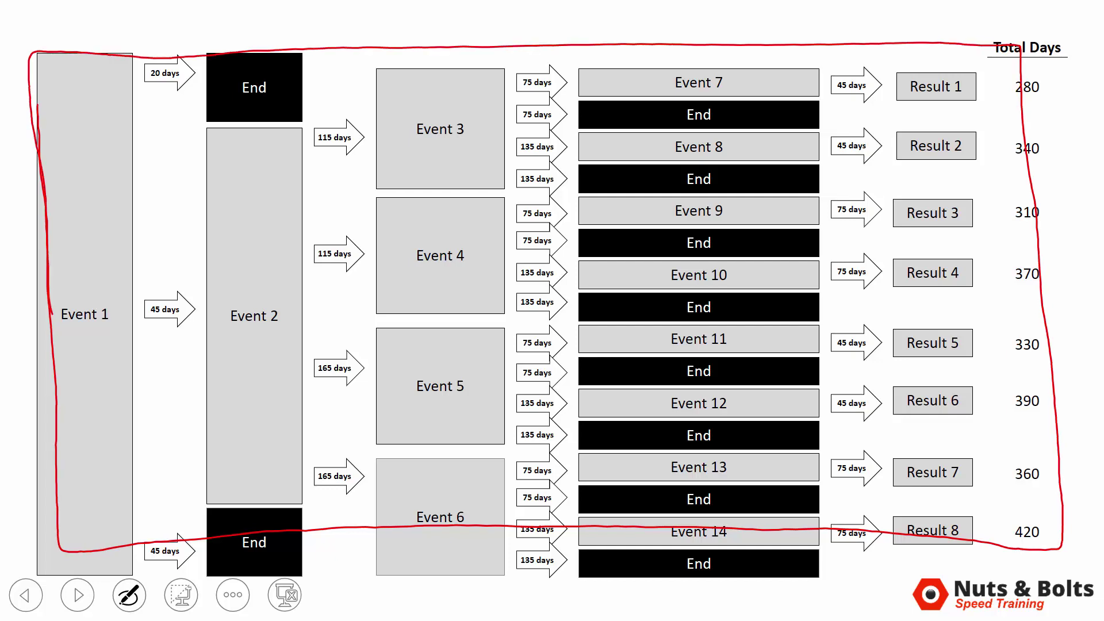
Step: Advance the show to the faded step and handwrite 'SLOWER' in red ink over Event 7
key("Right")
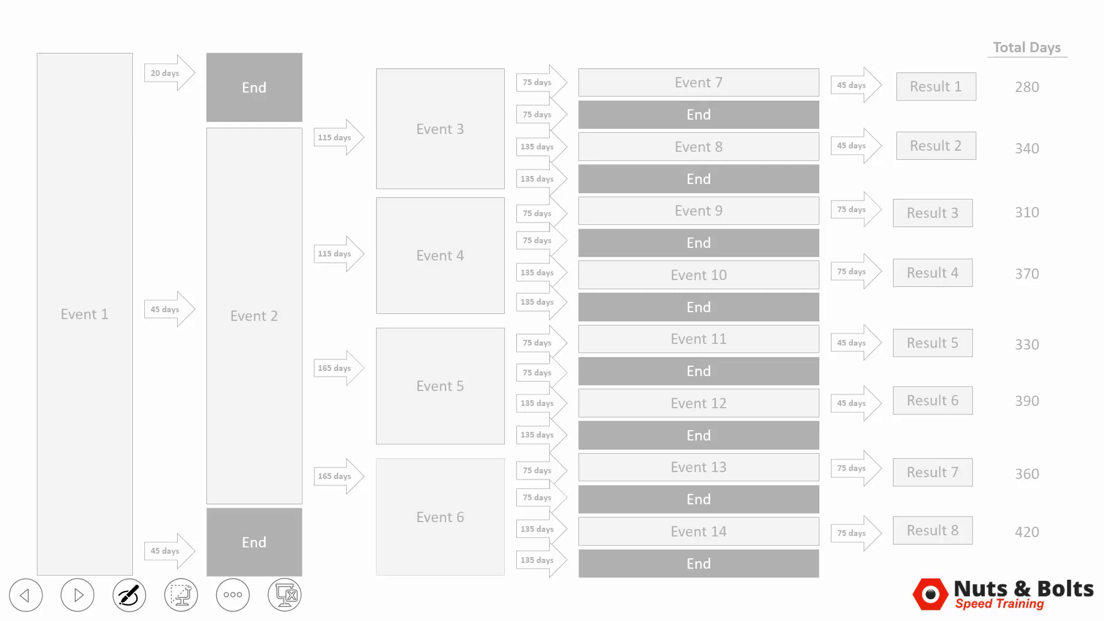
mouse_move(779, 72)
left_mouse_down()
mouse_move(743, 136)
mouse_move(819, 113)
left_mouse_up()
mouse_move(831, 77)
left_mouse_down()
mouse_move(858, 72)
mouse_move(869, 87)
left_mouse_up()
mouse_move(881, 72)
left_mouse_down()
mouse_move(907, 101)
mouse_move(943, 64)
left_mouse_up()
left_click_drag(956, 102, 957, 57)
left_click_drag(953, 54, 987, 45)
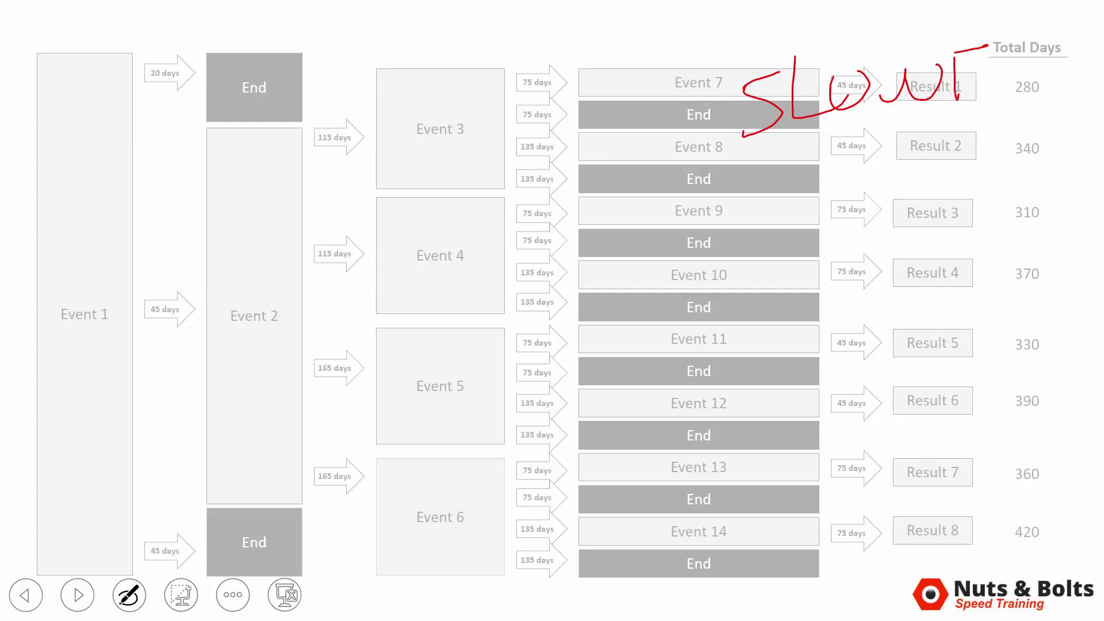
left_click_drag(956, 99, 1001, 91)
mouse_move(1009, 39)
left_mouse_down()
mouse_move(1015, 105)
mouse_move(1082, 92)
left_mouse_up()
Step: Underline 'SLOWER' in red and switch the pen colour to green
mouse_move(742, 163)
left_mouse_down()
mouse_move(896, 128)
mouse_move(805, 151)
mouse_move(1052, 130)
left_mouse_up()
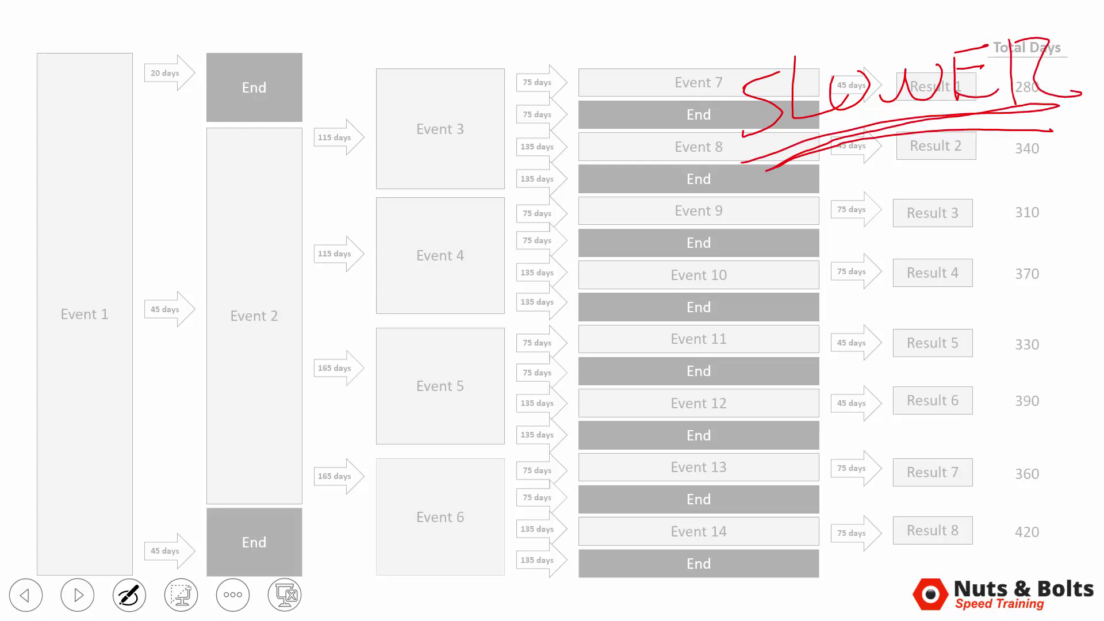
left_click(129, 594)
left_click(77, 533)
Step: Circle the 45- and 165-day arrows, bracket Event 5 and box the 330/390 totals in green
mouse_move(165, 263)
left_mouse_down()
mouse_move(187, 373)
mouse_move(164, 262)
left_mouse_up()
mouse_move(313, 326)
left_mouse_down()
mouse_move(371, 411)
mouse_move(359, 331)
left_mouse_up()
mouse_move(556, 316)
left_mouse_down()
mouse_move(540, 319)
mouse_move(494, 389)
mouse_move(555, 466)
mouse_move(590, 344)
mouse_move(539, 323)
left_mouse_up()
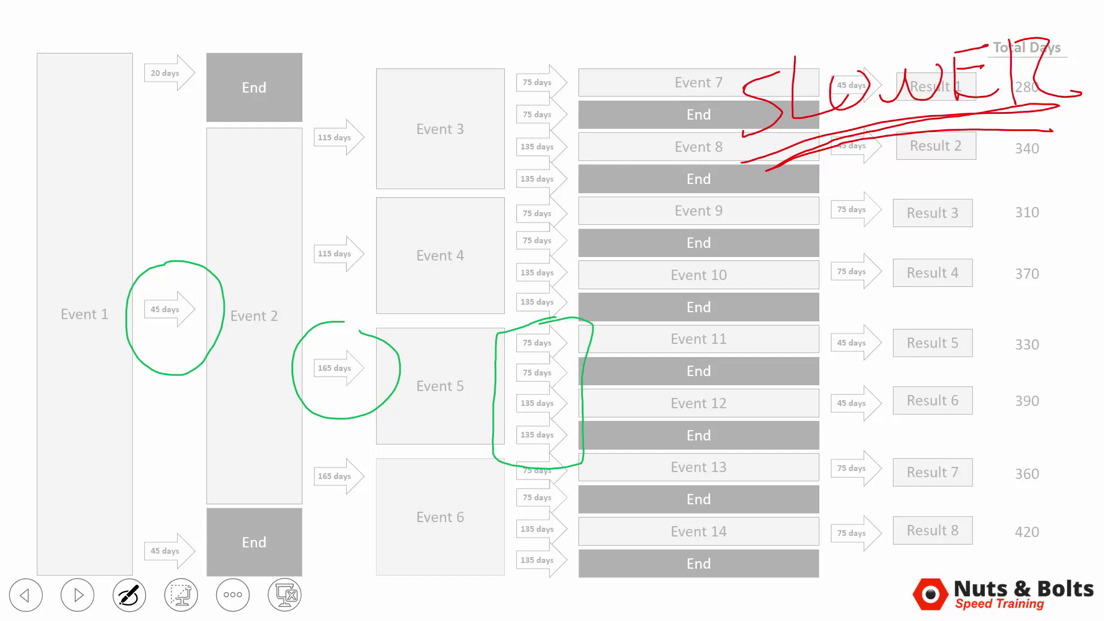
mouse_move(1006, 341)
left_mouse_down()
mouse_move(1004, 381)
mouse_move(1079, 427)
mouse_move(1009, 332)
left_mouse_up()
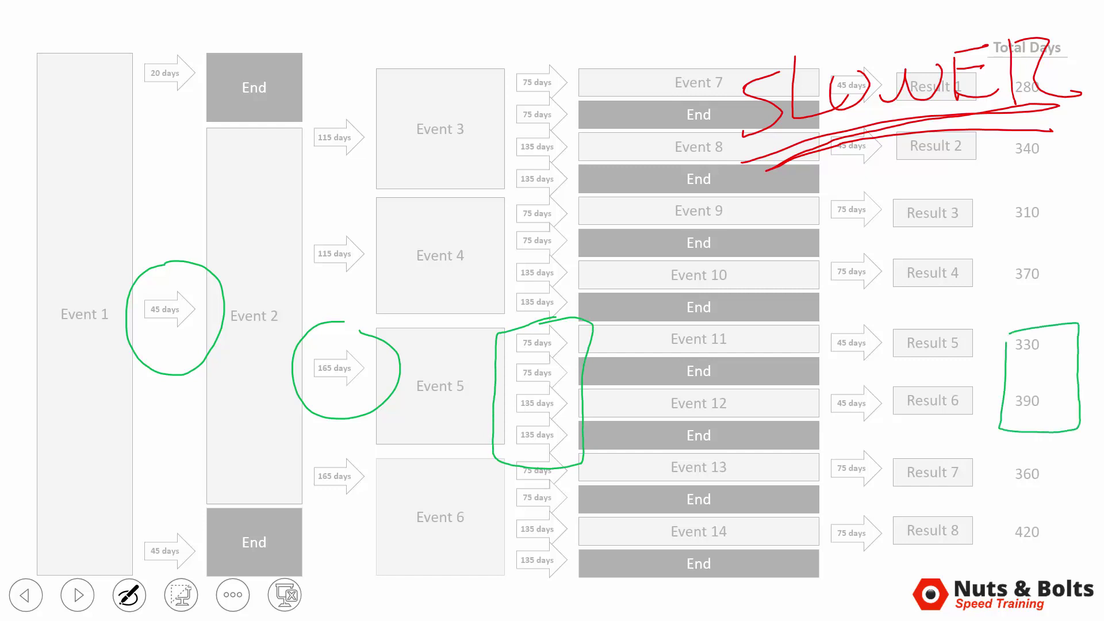
Step: Handwrite a green note beside Result 3 and loop Results 3 and 4
left_click_drag(838, 251, 901, 251)
left_click_drag(876, 202, 862, 260)
left_click_drag(894, 177, 949, 222)
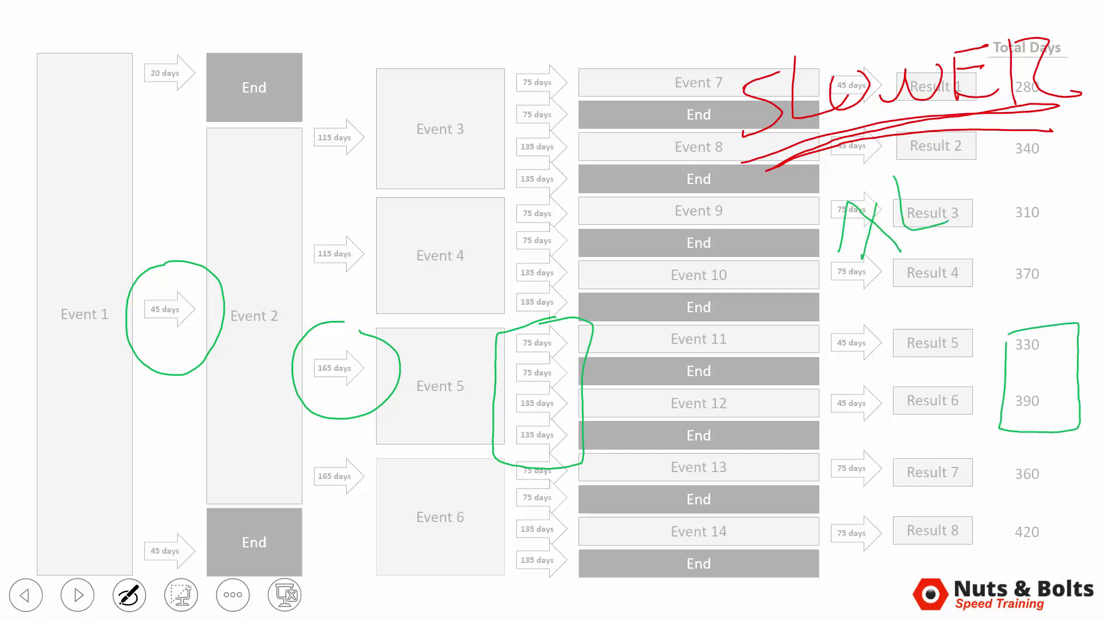
mouse_move(960, 163)
left_mouse_down()
mouse_move(999, 190)
mouse_move(945, 236)
left_mouse_up()
mouse_move(777, 195)
left_mouse_down()
mouse_move(817, 320)
mouse_move(1059, 242)
mouse_move(987, 134)
mouse_move(791, 203)
left_mouse_up()
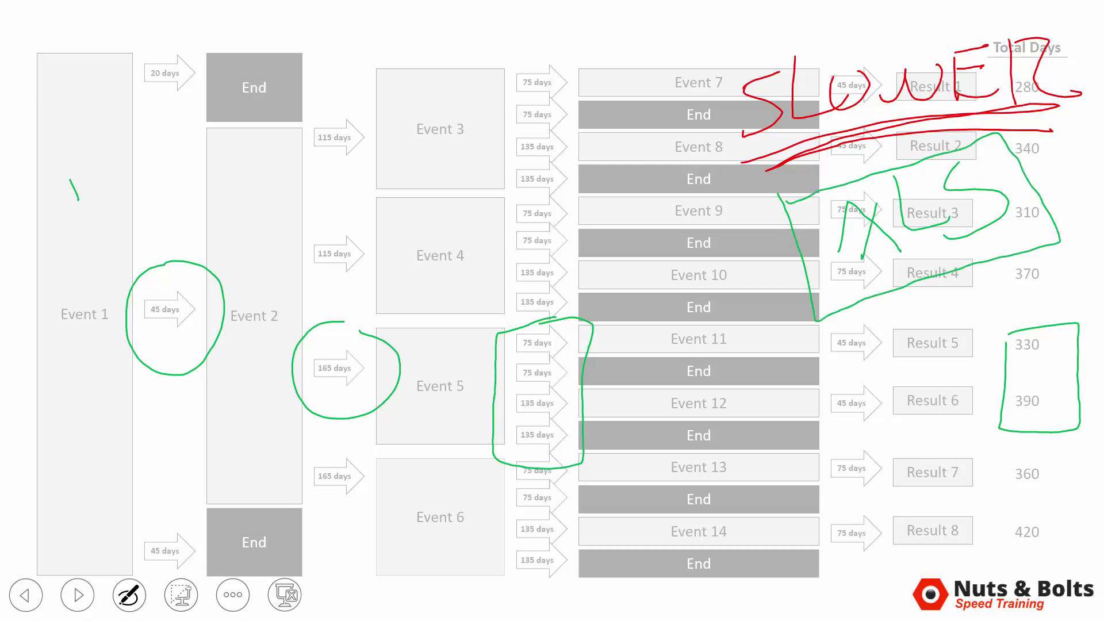
Step: Write the date 1/1/2016 over Event 1 in green and box it
left_click_drag(72, 119, 99, 231)
left_click_drag(108, 108, 144, 211)
mouse_move(143, 132)
left_mouse_down()
mouse_move(183, 160)
mouse_move(190, 119)
mouse_move(222, 147)
left_mouse_up()
mouse_move(218, 86)
left_mouse_down()
mouse_move(263, 112)
mouse_move(221, 106)
left_mouse_up()
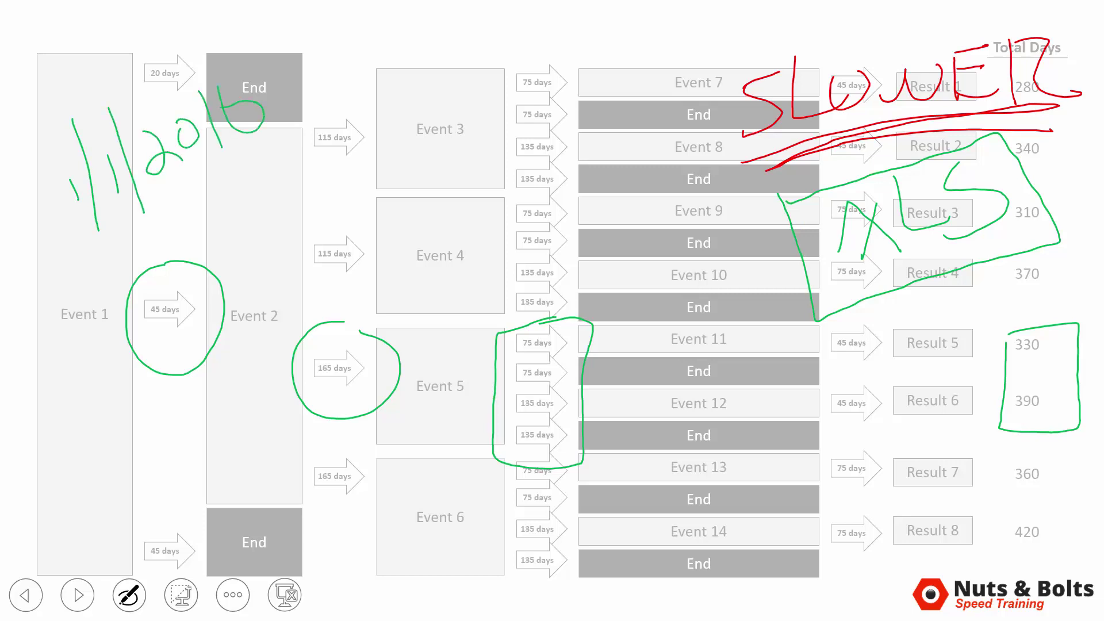
mouse_move(35, 171)
left_mouse_down()
mouse_move(194, 198)
mouse_move(224, 19)
mouse_move(22, 154)
left_mouse_up()
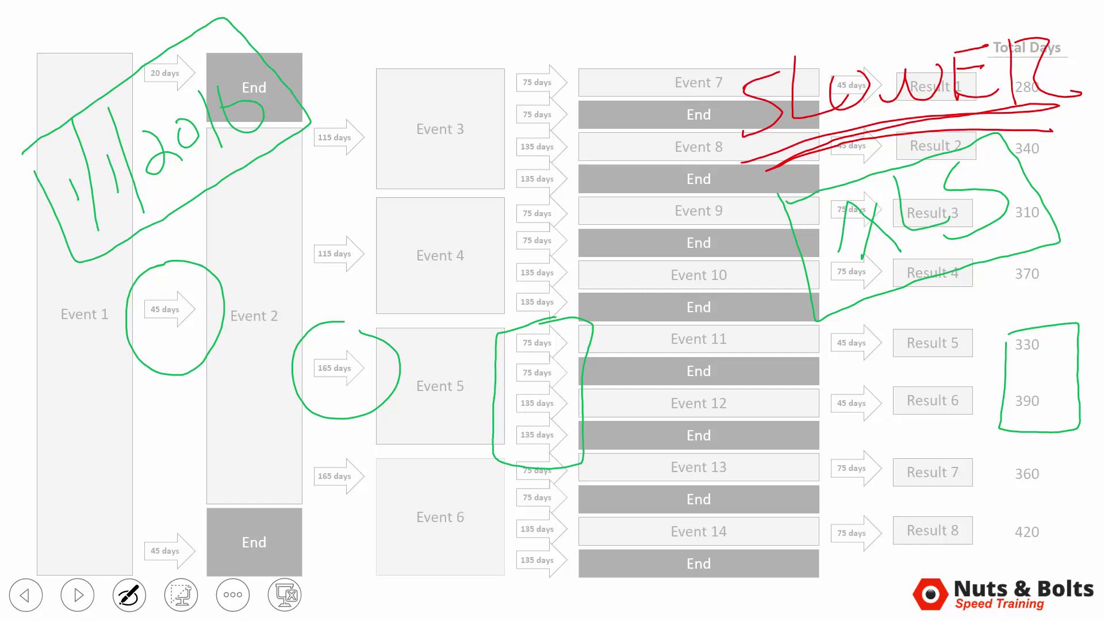
left_click_drag(194, 199, 191, 256)
Step: Draw green connector arrows from the date through 165 days to the 330/390 totals
left_click(298, 301)
left_click_drag(227, 305, 342, 322)
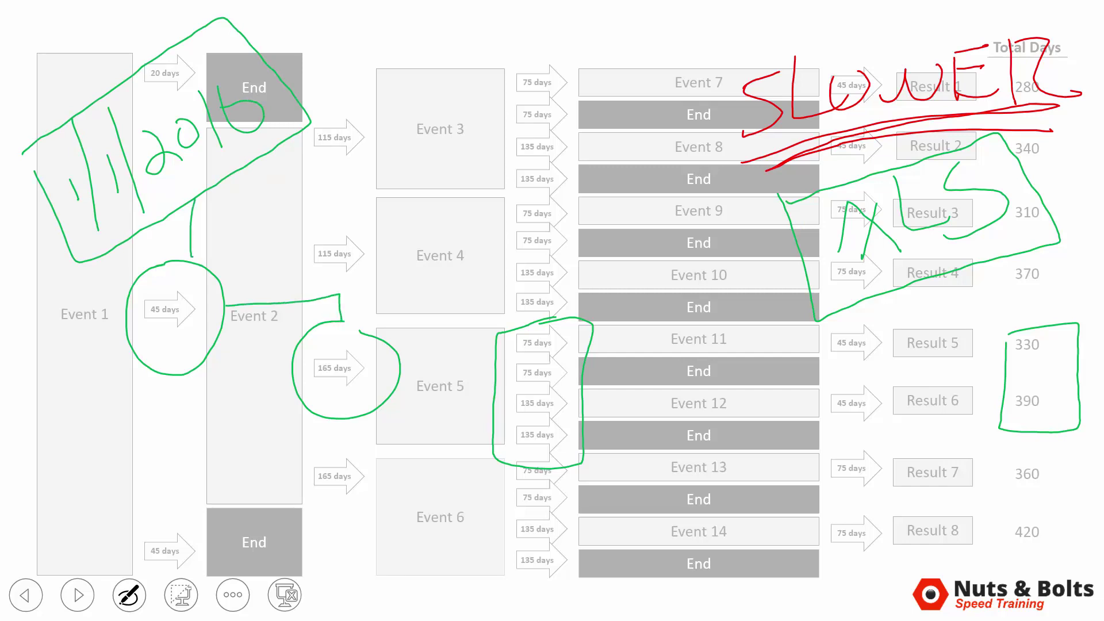
left_click_drag(412, 382, 491, 385)
mouse_move(632, 382)
left_mouse_down()
mouse_move(892, 383)
mouse_move(971, 352)
mouse_move(1004, 376)
mouse_move(938, 441)
left_mouse_up()
mouse_move(943, 354)
left_mouse_down()
mouse_move(957, 377)
mouse_move(1000, 379)
left_mouse_up()
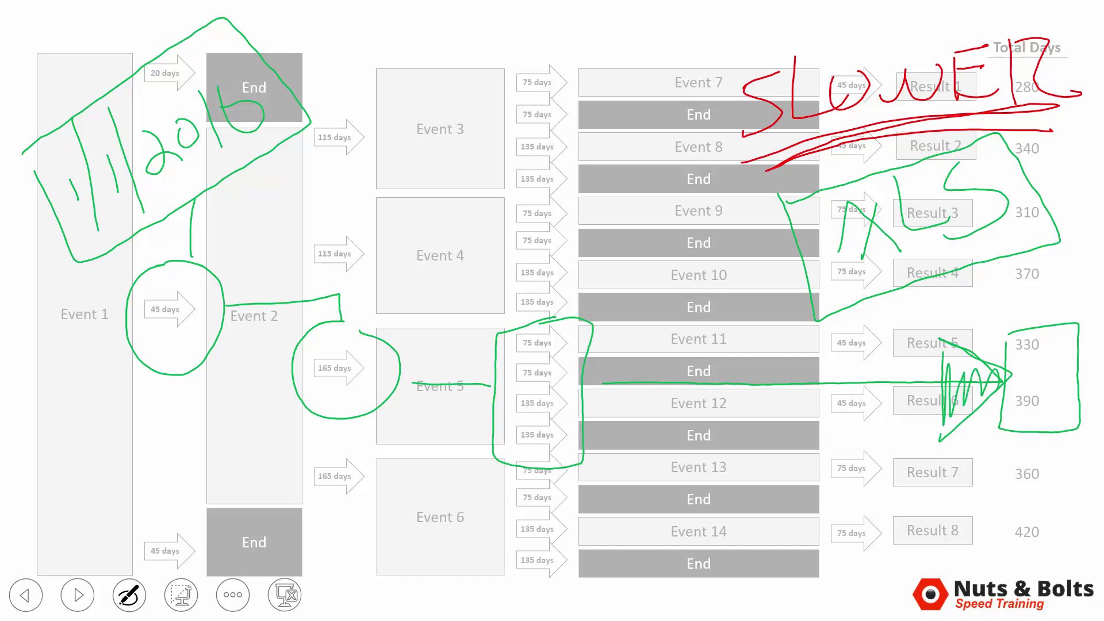
Step: Handwrite a green note across Events 3 and 4, with a stroke near Events 7–8
mouse_move(377, 124)
left_mouse_down()
mouse_move(391, 184)
mouse_move(412, 138)
left_mouse_up()
mouse_move(412, 138)
left_mouse_down()
mouse_move(438, 104)
mouse_move(496, 65)
mouse_move(523, 150)
left_mouse_up()
mouse_move(458, 183)
left_mouse_down()
mouse_move(451, 232)
mouse_move(583, 149)
mouse_move(638, 145)
left_mouse_up()
left_click_drag(488, 273, 611, 194)
left_click_drag(650, 201, 535, 282)
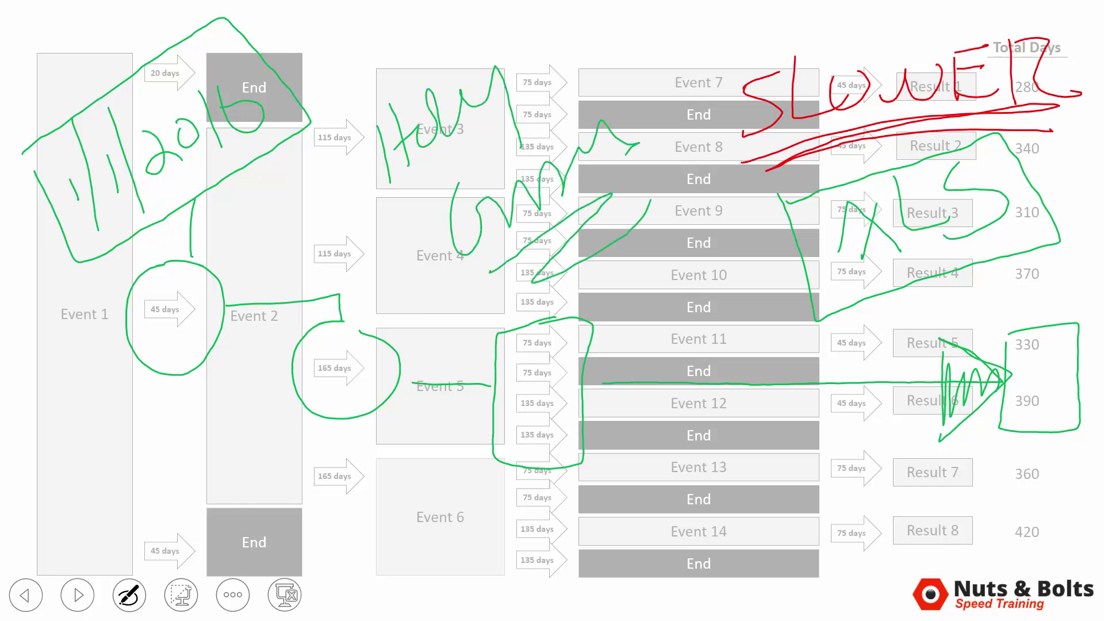
left_click_drag(638, 61, 663, 148)
Step: Erase all ink, then outline Event 1, Event 2, Events 3–4 and Events 5–6 in purple
key("e")
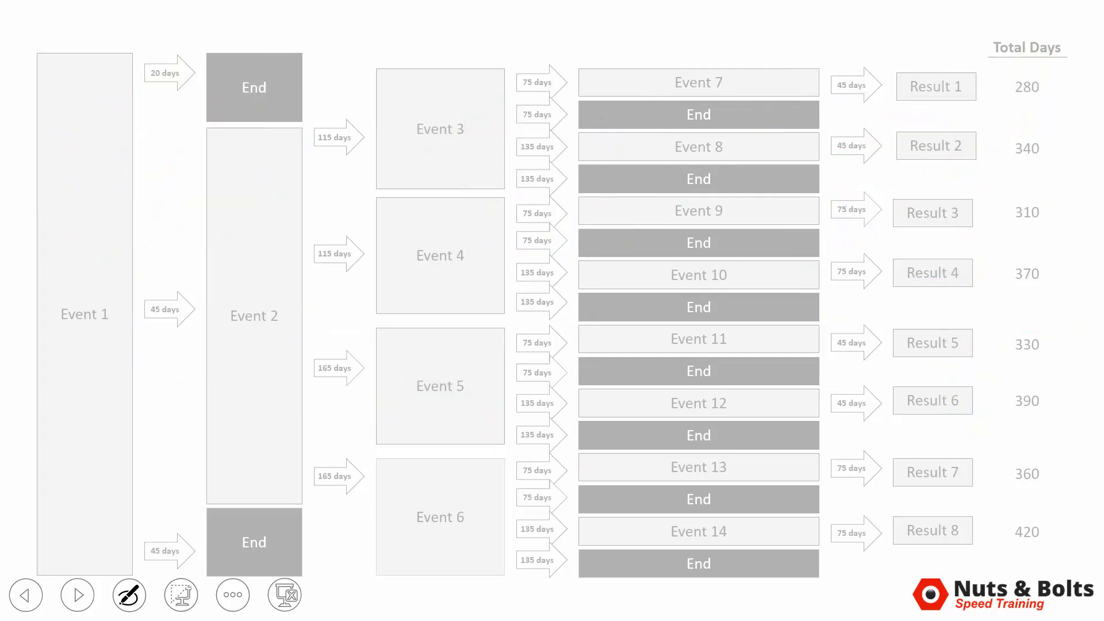
left_click(129, 594)
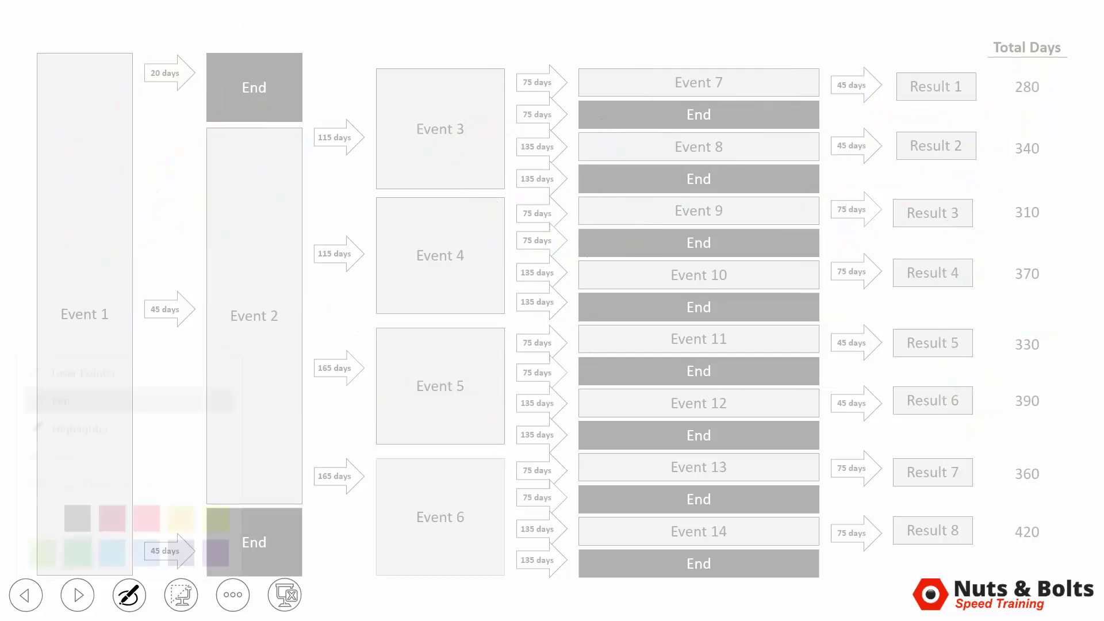
left_click(216, 536)
mouse_move(37, 159)
left_mouse_down()
mouse_move(30, 457)
mouse_move(163, 434)
mouse_move(132, 190)
mouse_move(44, 152)
left_mouse_up()
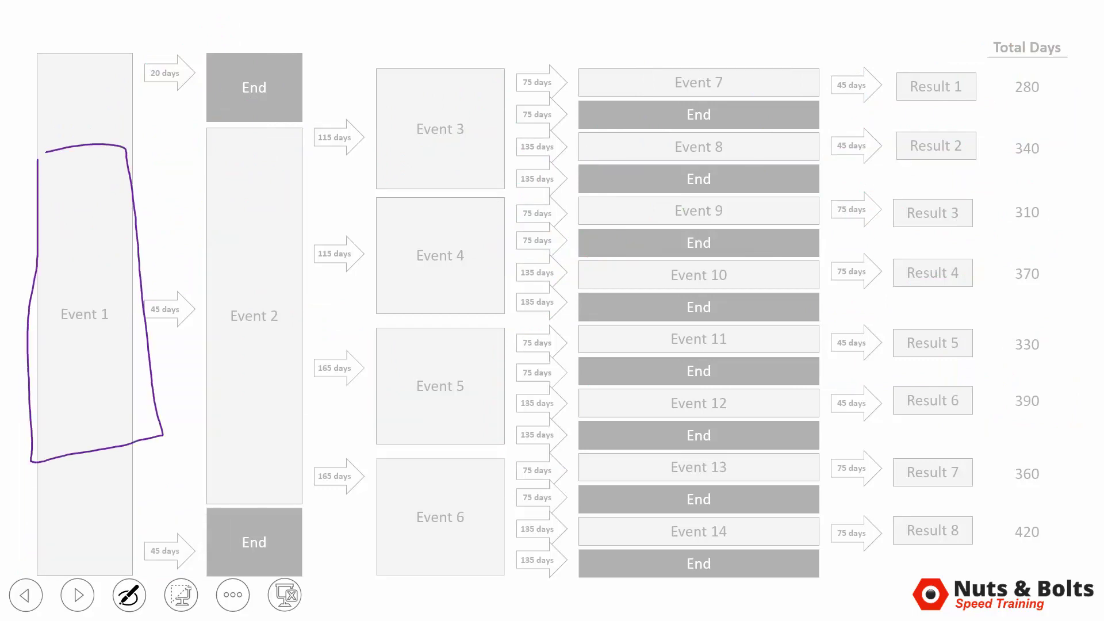
mouse_move(213, 179)
left_mouse_down()
mouse_move(198, 428)
mouse_move(331, 362)
mouse_move(220, 170)
left_mouse_up()
left_click_drag(393, 77, 386, 228)
mouse_move(381, 268)
left_mouse_down()
mouse_move(517, 173)
mouse_move(397, 97)
left_mouse_up()
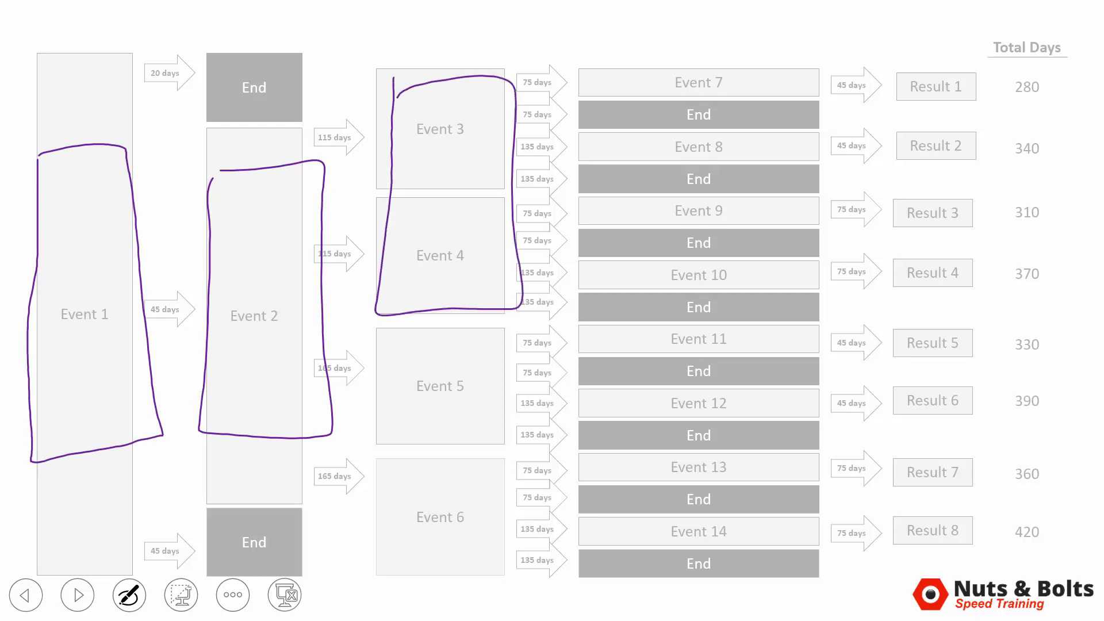
mouse_move(394, 376)
left_mouse_down()
mouse_move(402, 555)
mouse_move(460, 388)
mouse_move(416, 390)
left_mouse_up()
Step: Number the purple event groups 1 through 4
left_click_drag(72, 264, 87, 365)
mouse_move(245, 266)
left_mouse_down()
mouse_move(270, 313)
mouse_move(314, 315)
left_mouse_up()
mouse_move(445, 168)
left_mouse_down()
mouse_move(483, 236)
mouse_move(448, 280)
left_mouse_up()
left_click_drag(430, 458, 477, 492)
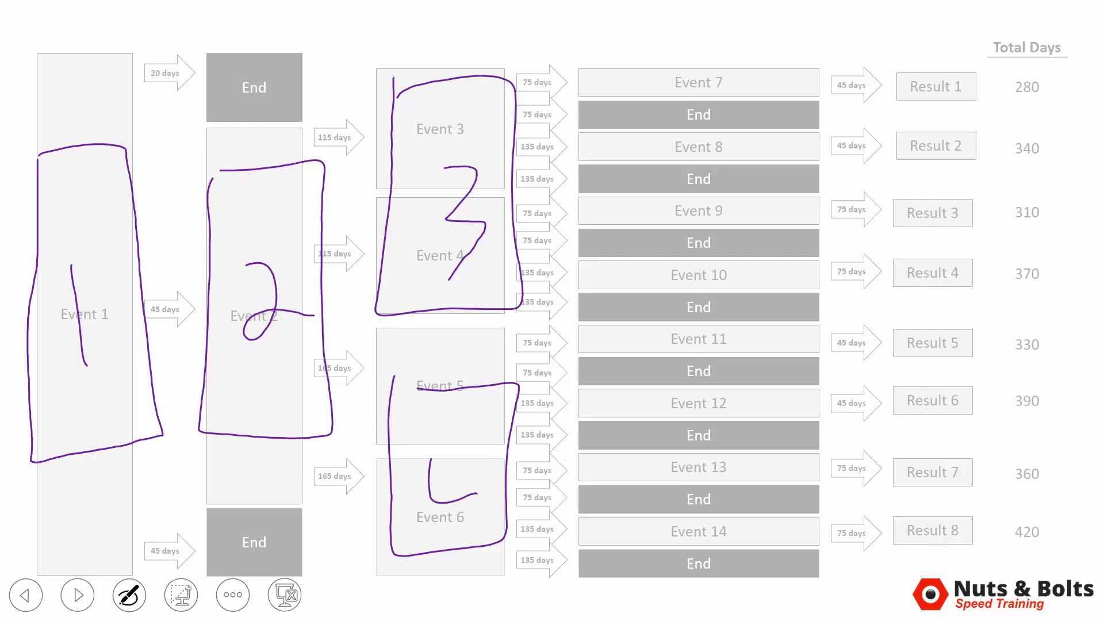
left_click_drag(454, 444, 465, 530)
Step: Draw red domes over Events 8–10 and 11–13, with an arrow from Event 8 to Event 3
left_click(145, 500)
mouse_move(641, 128)
left_mouse_down()
mouse_move(595, 308)
mouse_move(754, 203)
mouse_move(645, 144)
left_mouse_up()
left_click_drag(609, 196, 735, 173)
left_click_drag(669, 165, 672, 218)
mouse_move(689, 144)
left_mouse_down()
mouse_move(579, 85)
mouse_move(492, 130)
mouse_move(522, 148)
left_mouse_up()
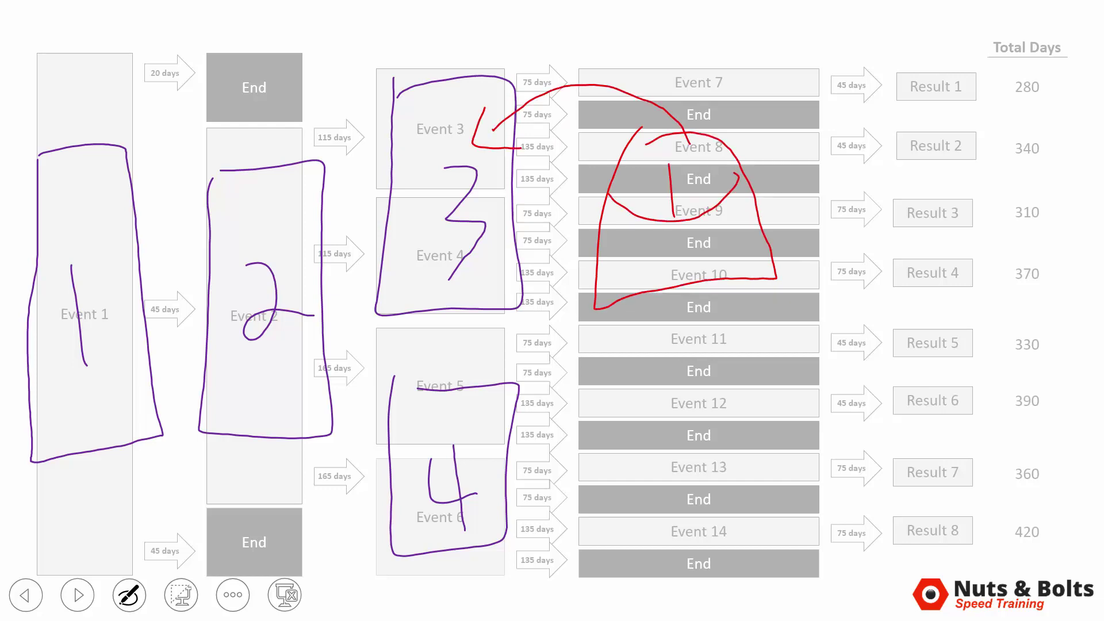
mouse_move(607, 503)
left_mouse_down()
mouse_move(742, 480)
mouse_move(609, 402)
mouse_move(620, 498)
left_mouse_up()
mouse_move(607, 405)
left_mouse_down()
mouse_move(650, 425)
mouse_move(713, 376)
left_mouse_up()
mouse_move(662, 336)
left_mouse_down()
mouse_move(666, 382)
mouse_move(566, 335)
mouse_move(463, 414)
mouse_move(505, 415)
left_mouse_up()
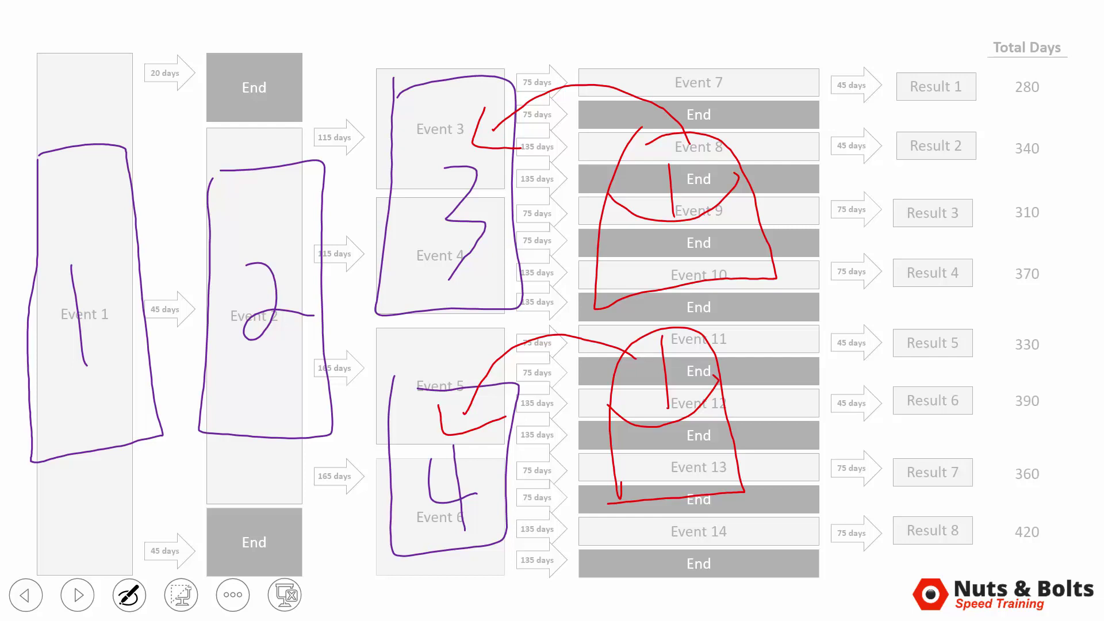
Step: Erase the ink and draw red loops around most of the decision tree and the lower events
key("e")
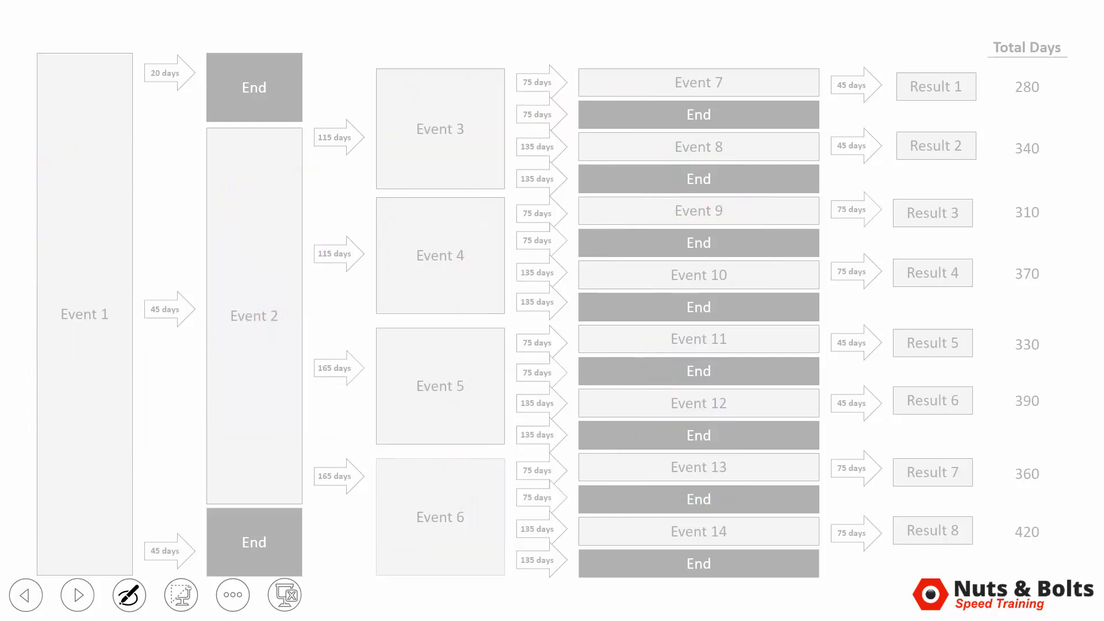
mouse_move(690, 54)
left_mouse_down()
mouse_move(471, 41)
mouse_move(459, 544)
mouse_move(855, 133)
mouse_move(193, 296)
left_mouse_up()
mouse_move(199, 359)
left_mouse_down()
mouse_move(833, 470)
mouse_move(887, 402)
left_mouse_up()
mouse_move(430, 326)
left_mouse_down()
mouse_move(457, 244)
mouse_move(546, 357)
mouse_move(600, 396)
mouse_move(609, 98)
mouse_move(424, 331)
left_mouse_up()
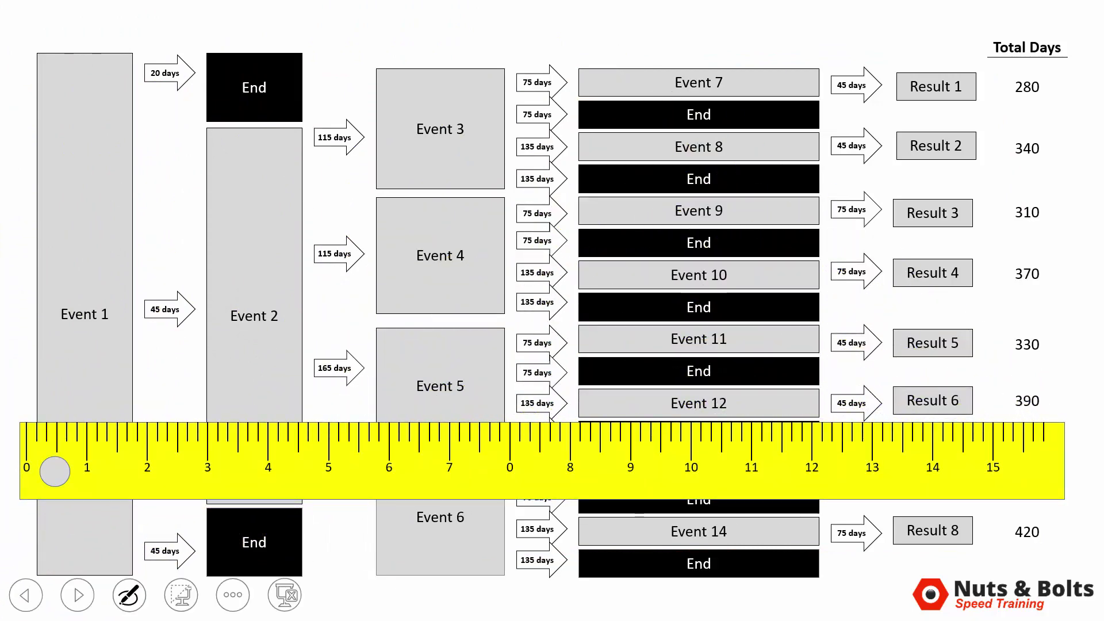
Step: End the slide show and select the yellow ruler picture on slide 4
key("Escape")
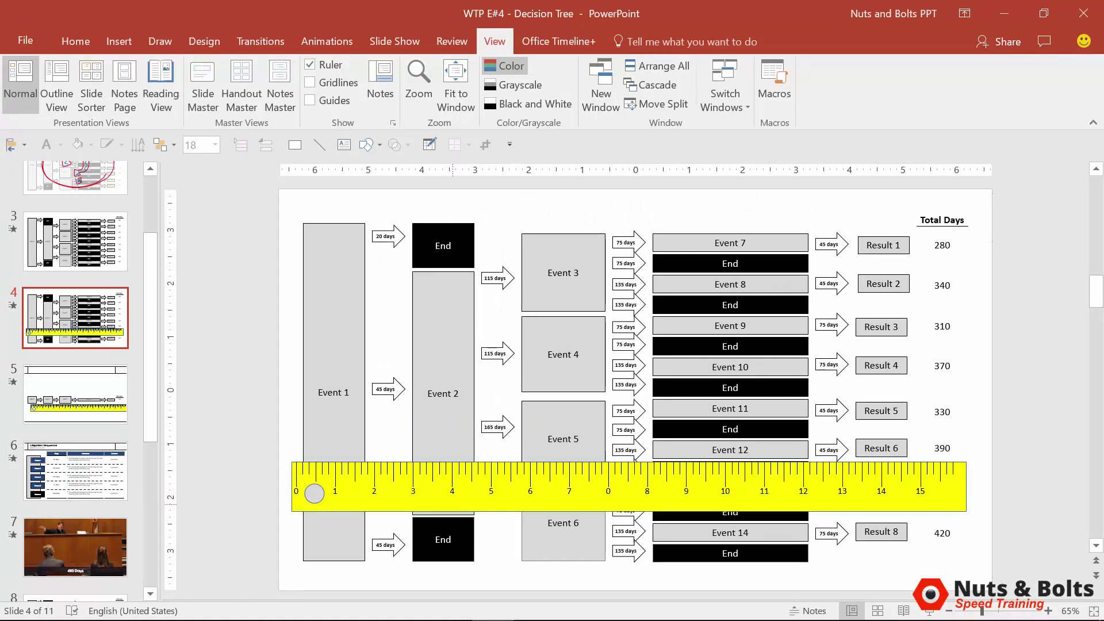
left_click(453, 495)
left_click(452, 475)
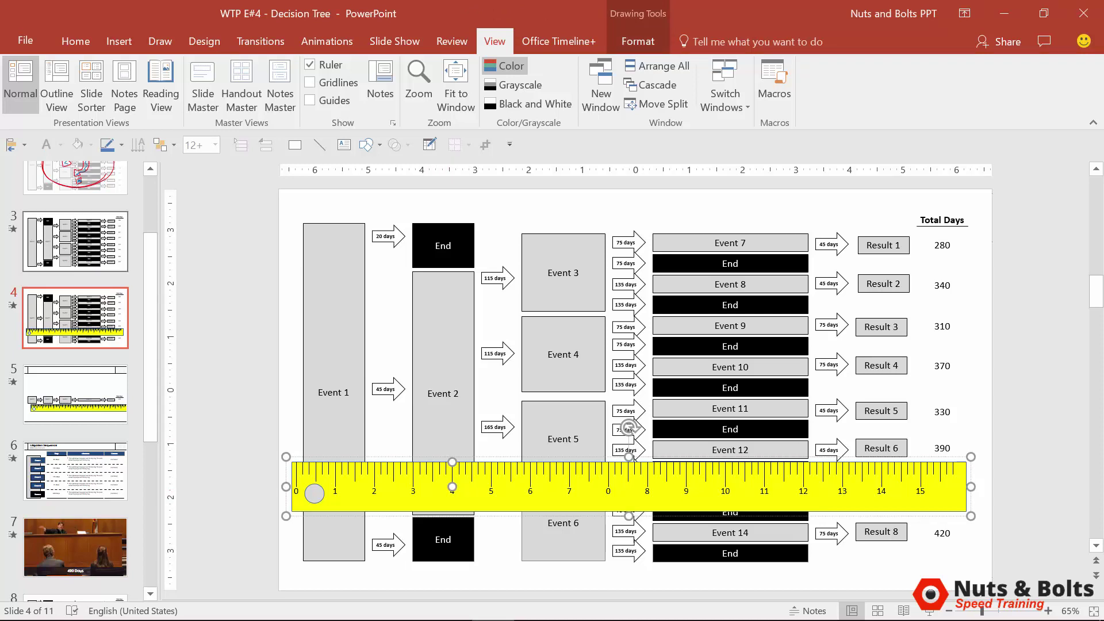
Step: Compare slide 3's vertical ruler with slide 4, then bring up the transition settings
left_click(81, 249)
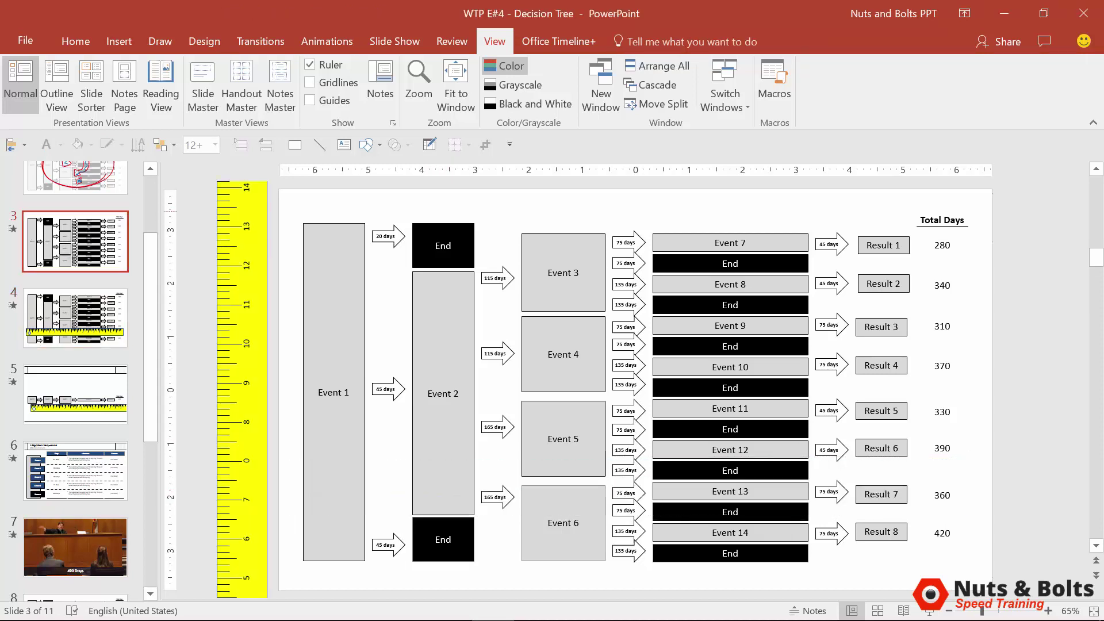
scroll(370, 297, "down", 2)
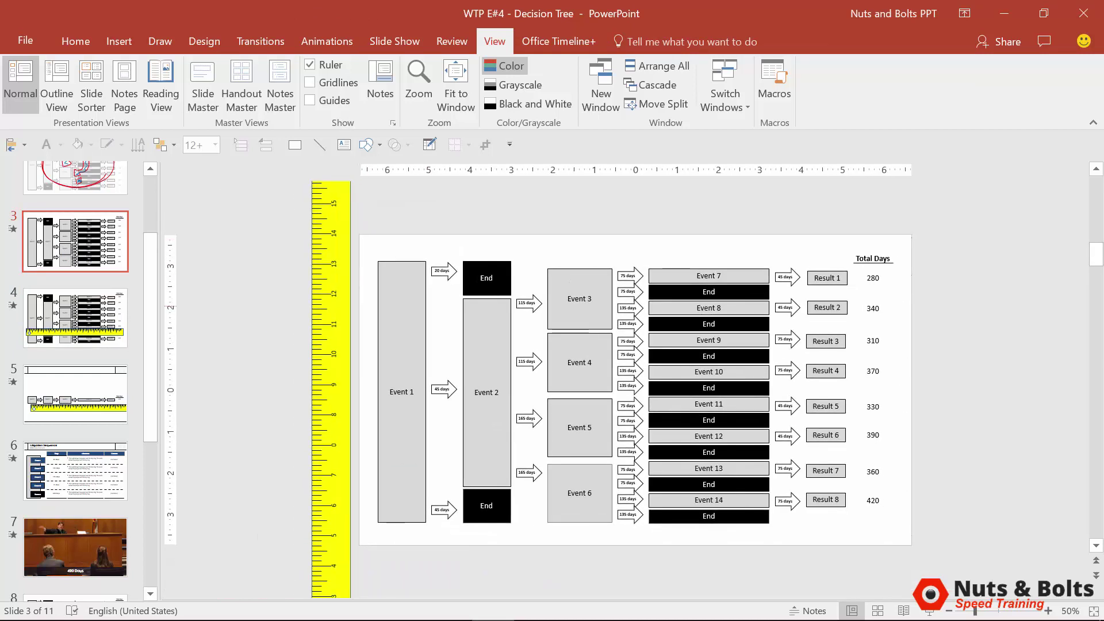
left_click(74, 317)
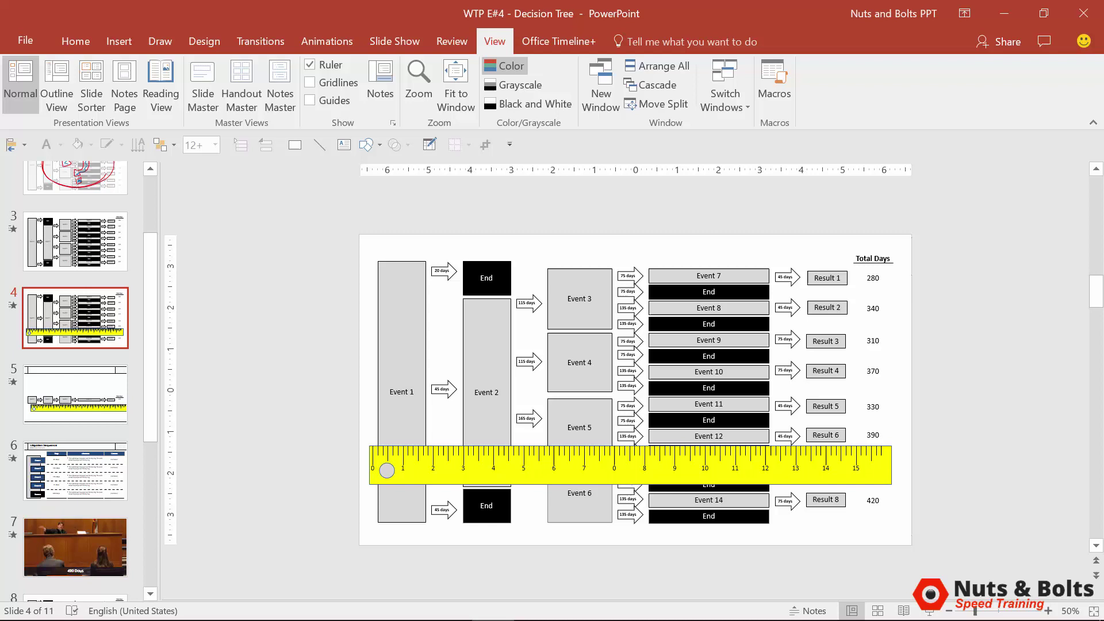
left_click(260, 41)
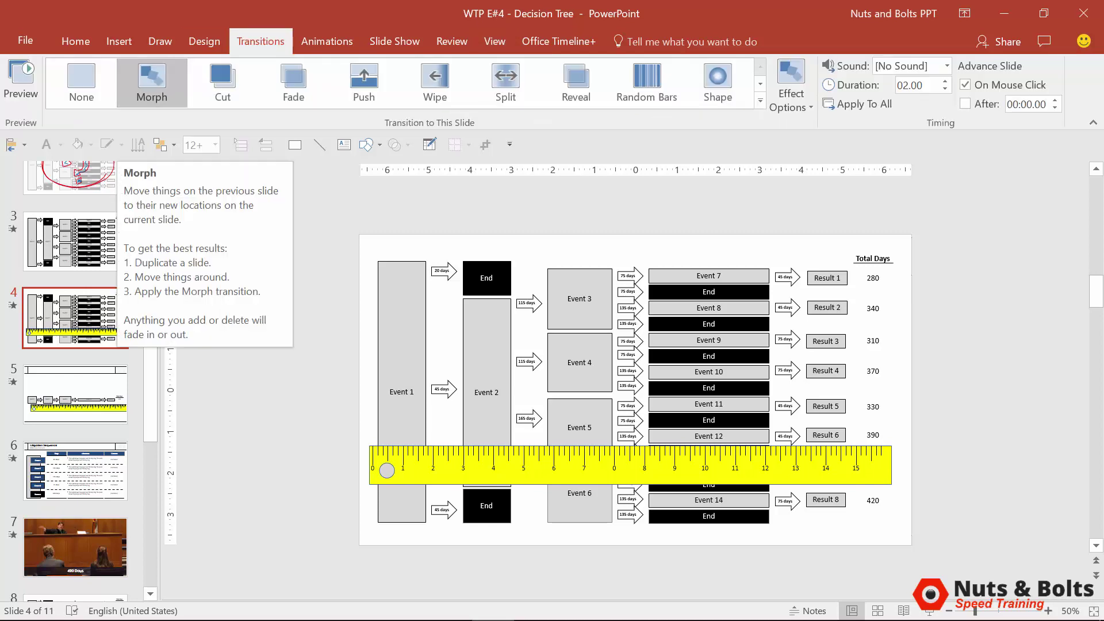
Step: Go to slide 3 in the thumbnail pane
left_click(75, 242)
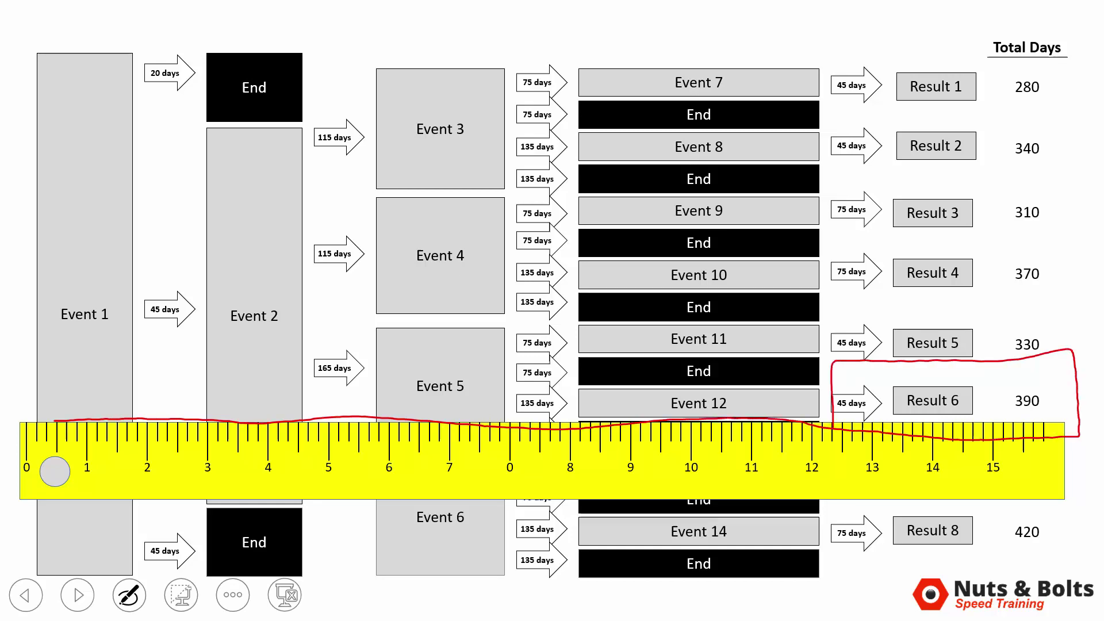
Step: Circle Event 1, Event 2, Event 5 and Event 12 in red ink
mouse_move(37, 426)
left_mouse_down()
mouse_move(38, 331)
mouse_move(117, 238)
mouse_move(133, 441)
left_mouse_up()
mouse_move(215, 253)
left_mouse_down()
mouse_move(218, 307)
mouse_move(313, 317)
mouse_move(233, 284)
left_mouse_up()
mouse_move(392, 348)
left_mouse_down()
mouse_move(424, 420)
mouse_move(428, 366)
left_mouse_up()
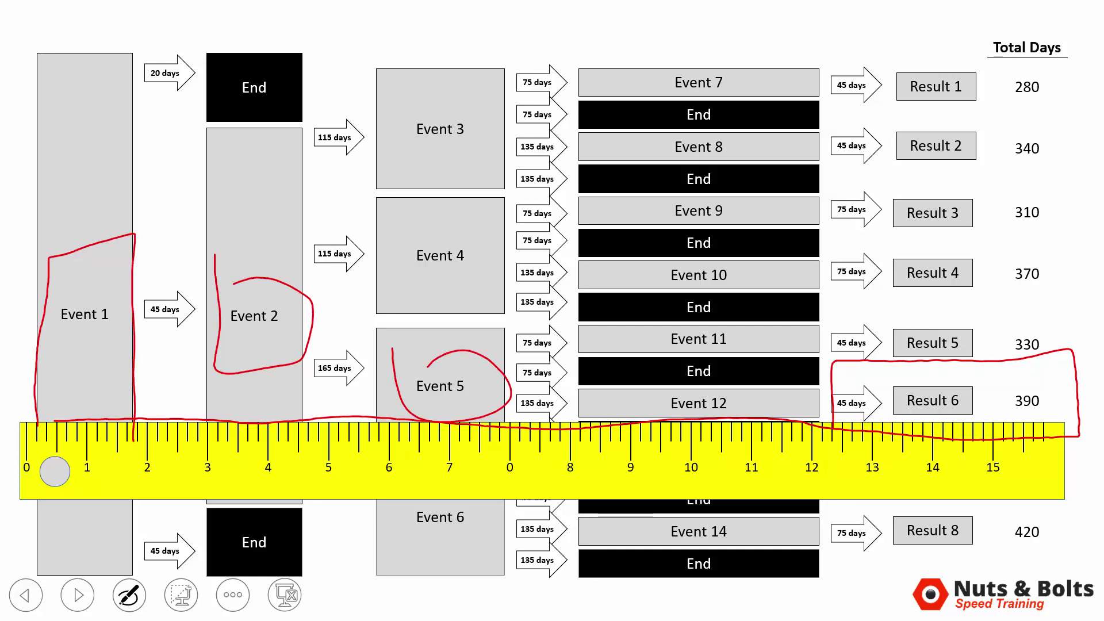
mouse_move(765, 380)
left_mouse_down()
mouse_move(768, 409)
mouse_move(753, 394)
left_mouse_up()
Step: Cross-hatch the Result 6 box with diagonal red strokes
mouse_move(832, 415)
left_mouse_down()
mouse_move(853, 372)
mouse_move(907, 356)
mouse_move(926, 380)
mouse_move(893, 429)
mouse_move(983, 372)
left_mouse_up()
left_click_drag(964, 440, 1016, 373)
mouse_move(1004, 438)
left_mouse_down()
mouse_move(1051, 371)
mouse_move(1038, 442)
left_mouse_up()
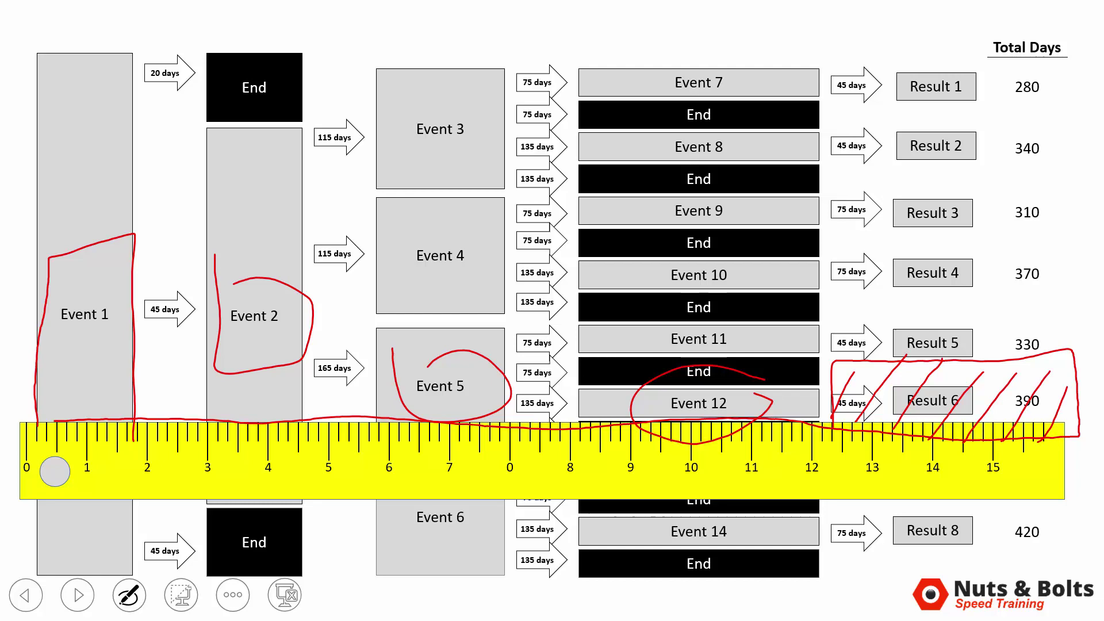
left_click_drag(837, 387, 928, 438)
left_click_drag(891, 376, 981, 441)
left_click_drag(942, 359, 1033, 438)
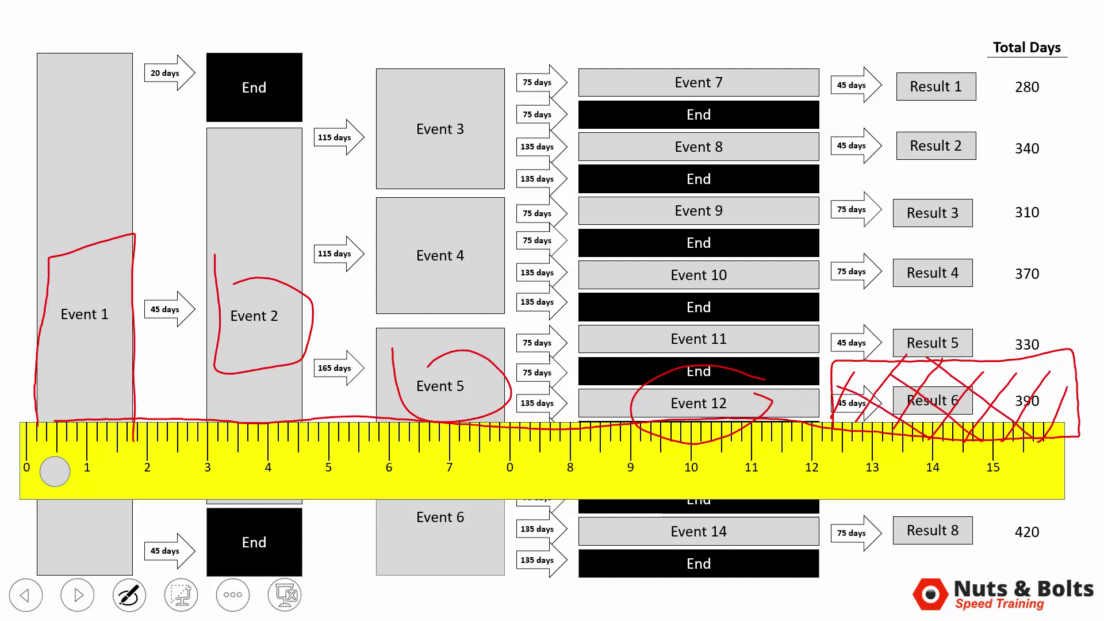
left_click_drag(995, 354, 1081, 432)
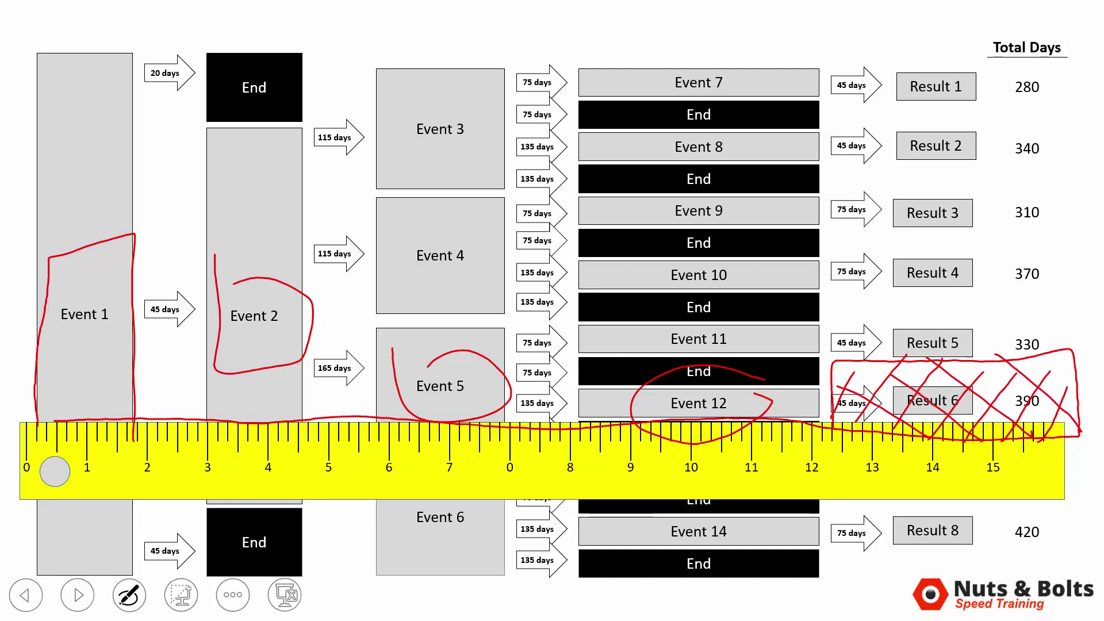
Step: Switch the pen to green, outline Event 1 and draw the path on to Event 2
left_click(129, 595)
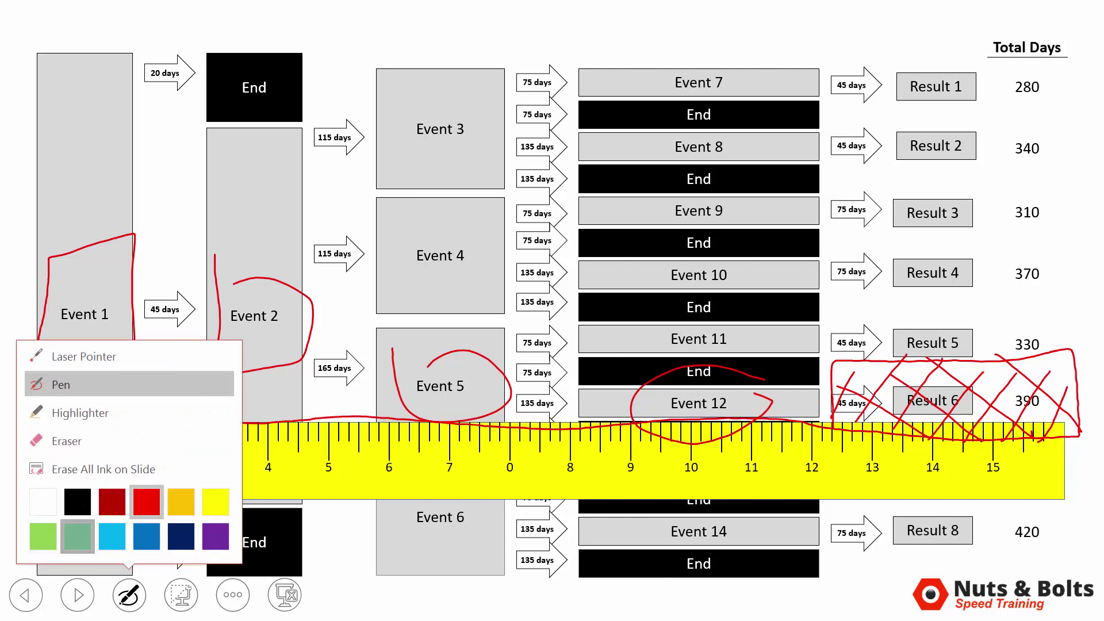
left_click(78, 536)
left_click_drag(55, 270, 95, 421)
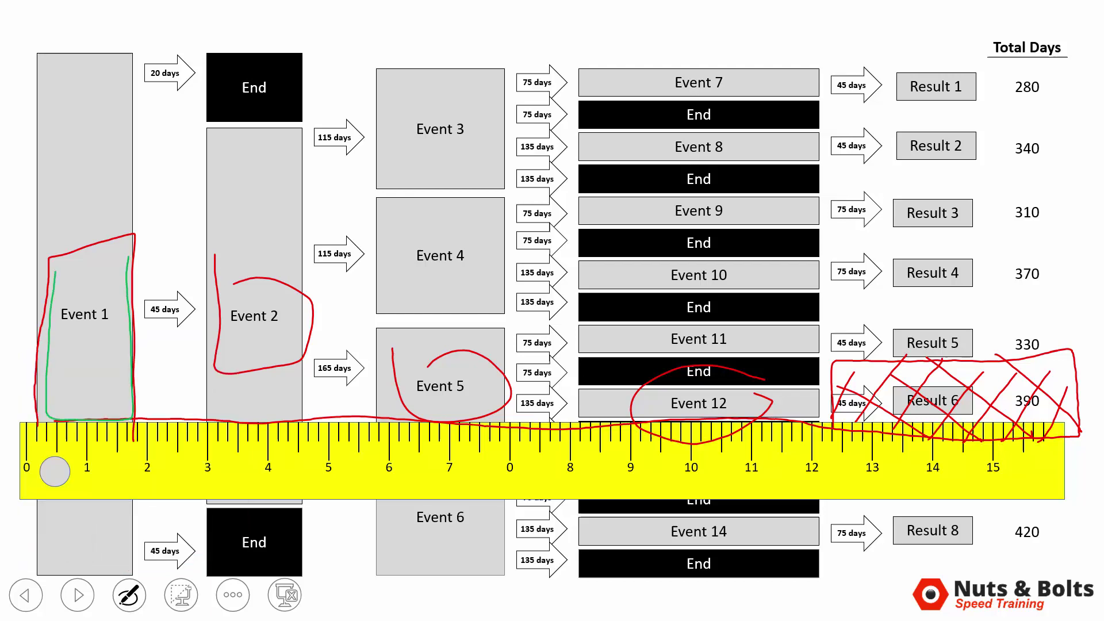
mouse_move(128, 257)
left_mouse_down()
mouse_move(72, 257)
mouse_move(200, 97)
left_mouse_up()
left_click_drag(127, 464, 216, 524)
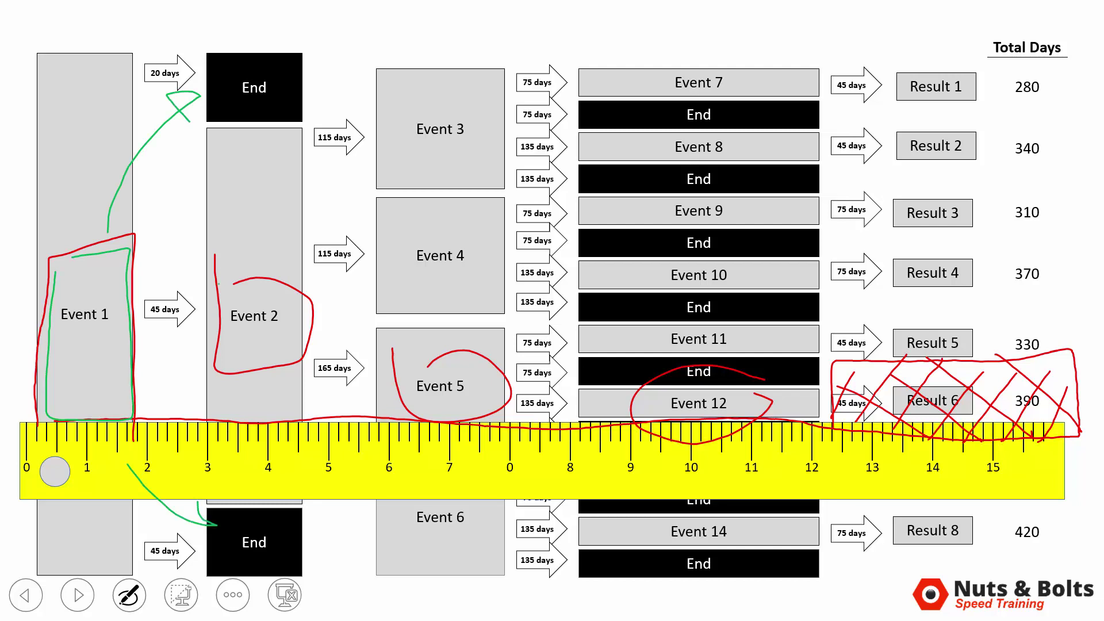
mouse_move(229, 364)
left_mouse_down()
mouse_move(299, 270)
mouse_move(209, 280)
left_mouse_up()
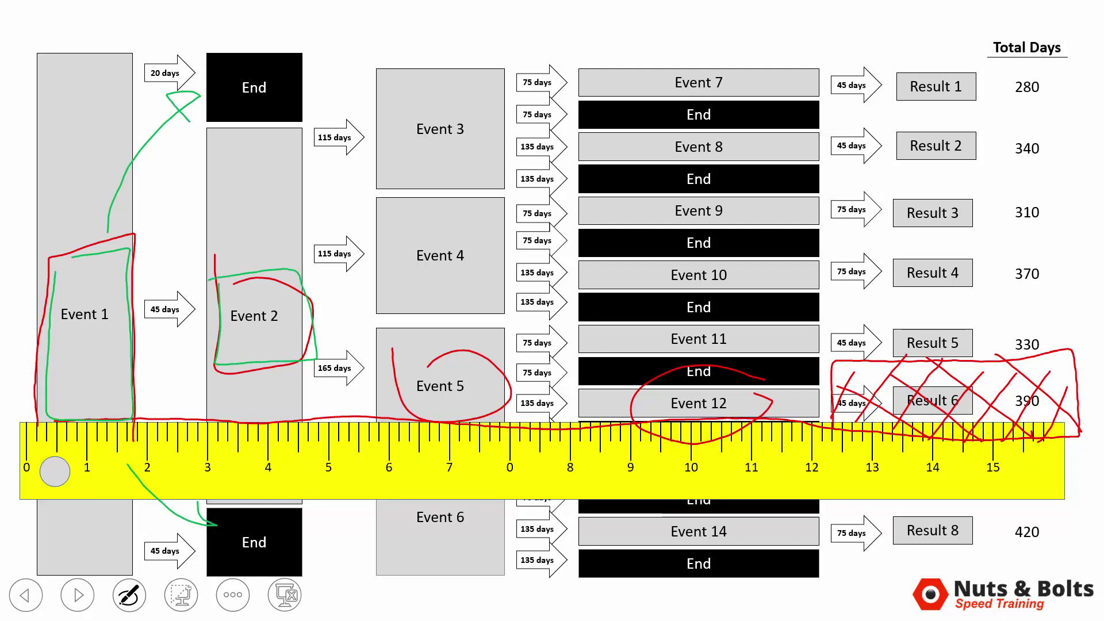
Step: Draw green branches from Event 2 through Event 5 and Event 12, arrowing to Result 6
mouse_move(298, 282)
left_mouse_down()
mouse_move(325, 196)
mouse_move(363, 156)
left_mouse_up()
left_click_drag(319, 299, 369, 264)
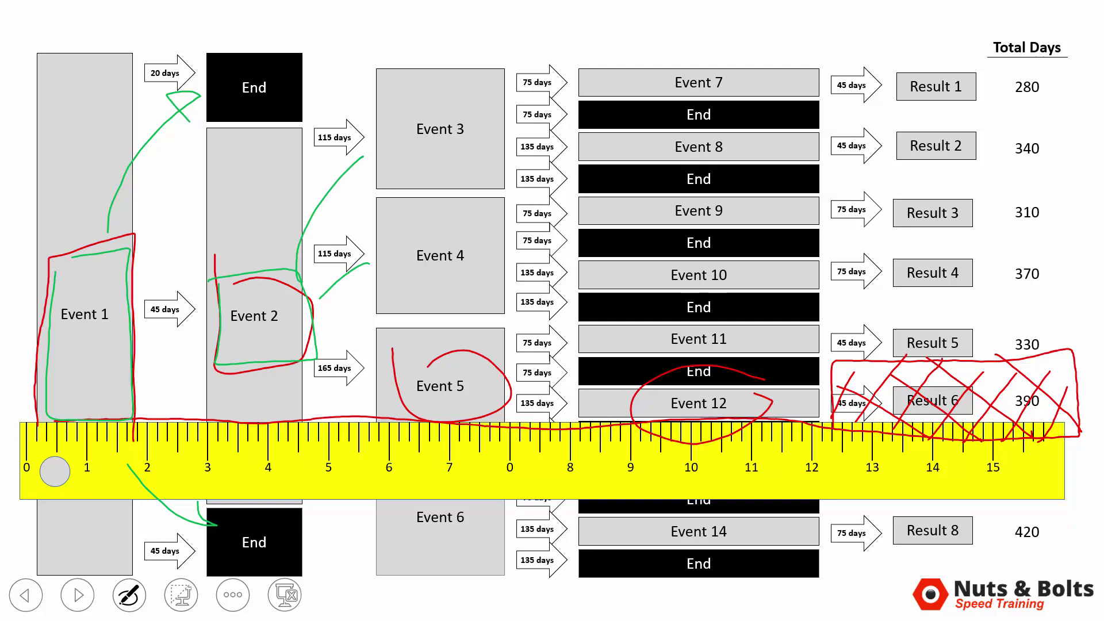
left_click_drag(300, 431, 398, 529)
mouse_move(387, 336)
left_mouse_down()
mouse_move(390, 396)
mouse_move(503, 352)
mouse_move(404, 332)
left_mouse_up()
mouse_move(722, 375)
left_mouse_down()
mouse_move(656, 371)
mouse_move(776, 391)
mouse_move(771, 400)
mouse_move(894, 398)
left_mouse_up()
mouse_move(832, 364)
left_mouse_down()
mouse_move(894, 398)
mouse_move(864, 423)
left_mouse_up()
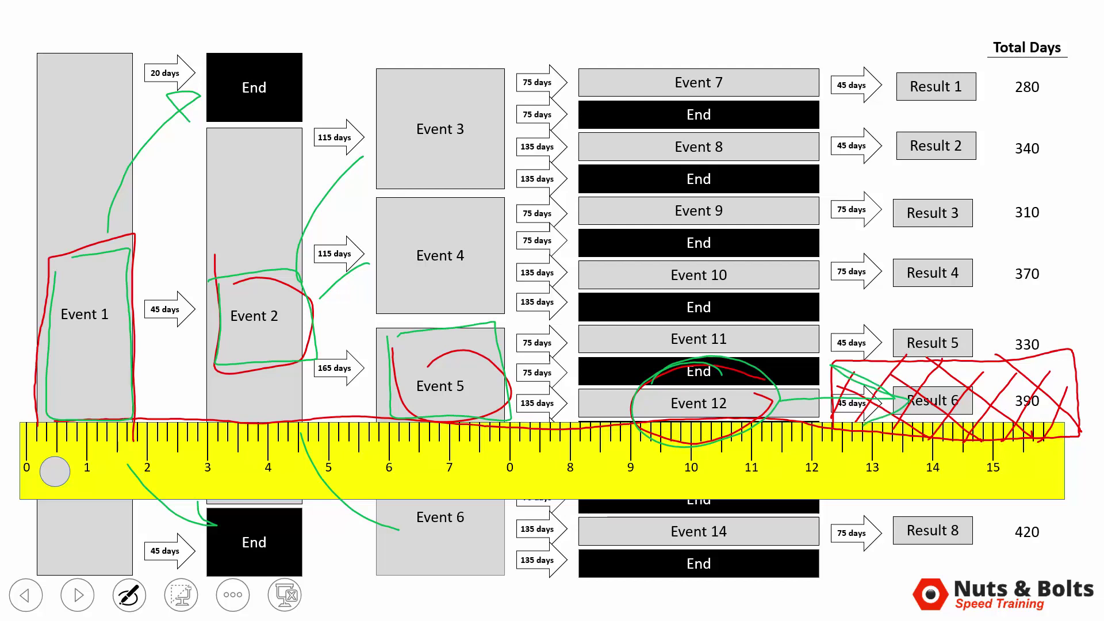
Step: Switch to dark blue ink and scribble across the Event 14 row and upper branches
left_click(128, 595)
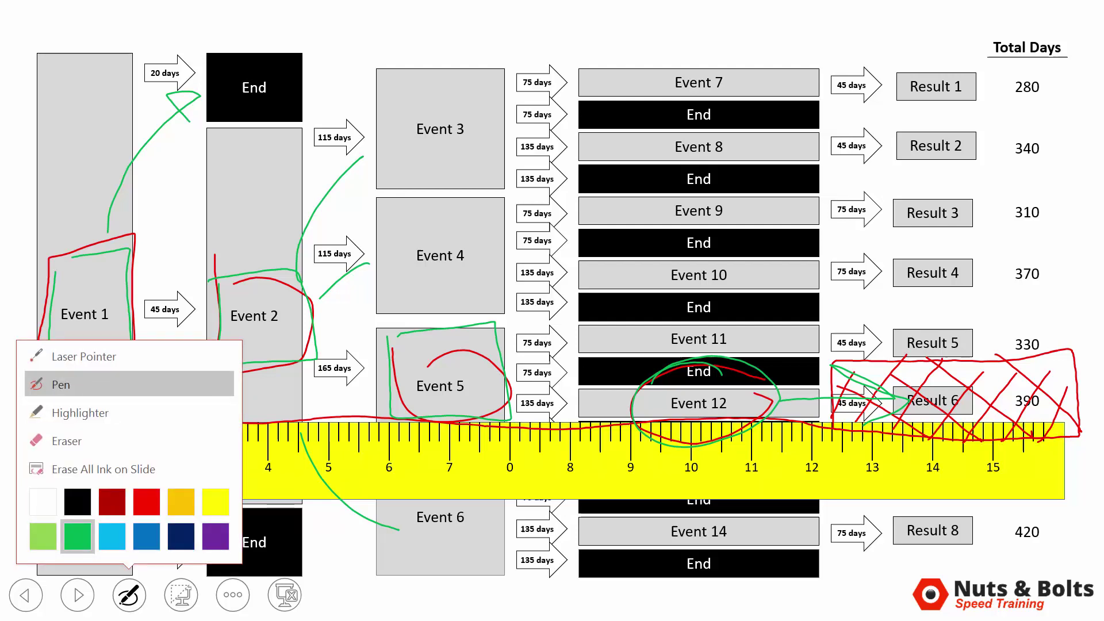
left_click(54, 471)
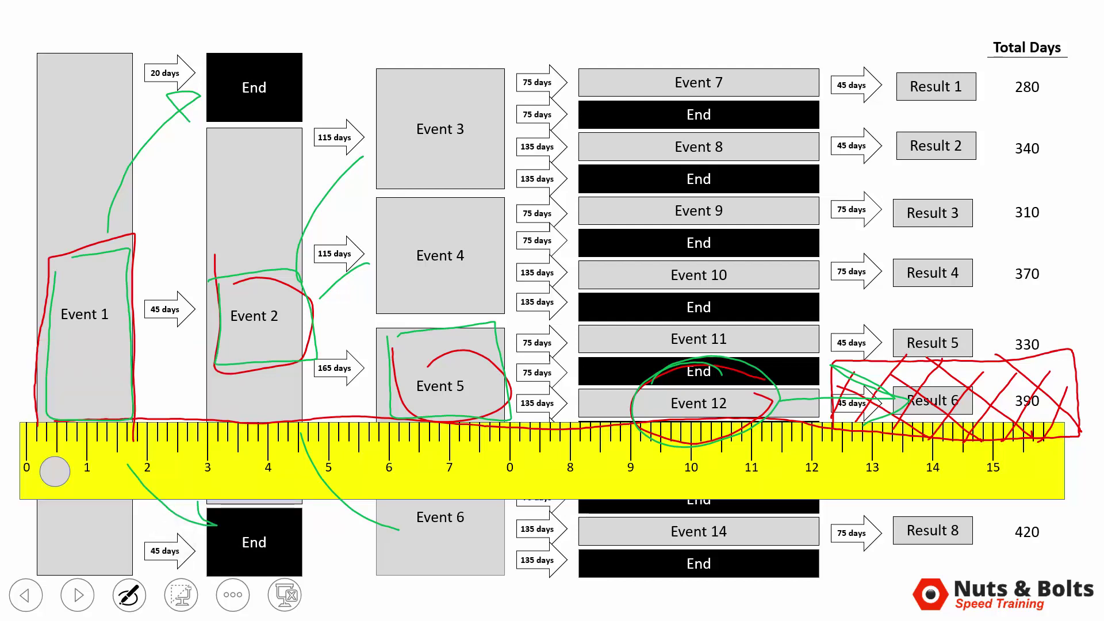
mouse_move(415, 559)
left_mouse_down()
mouse_move(644, 524)
mouse_move(817, 556)
mouse_move(1026, 552)
mouse_move(1038, 570)
left_mouse_up()
mouse_move(857, 572)
left_mouse_down()
mouse_move(1023, 537)
mouse_move(405, 577)
left_mouse_up()
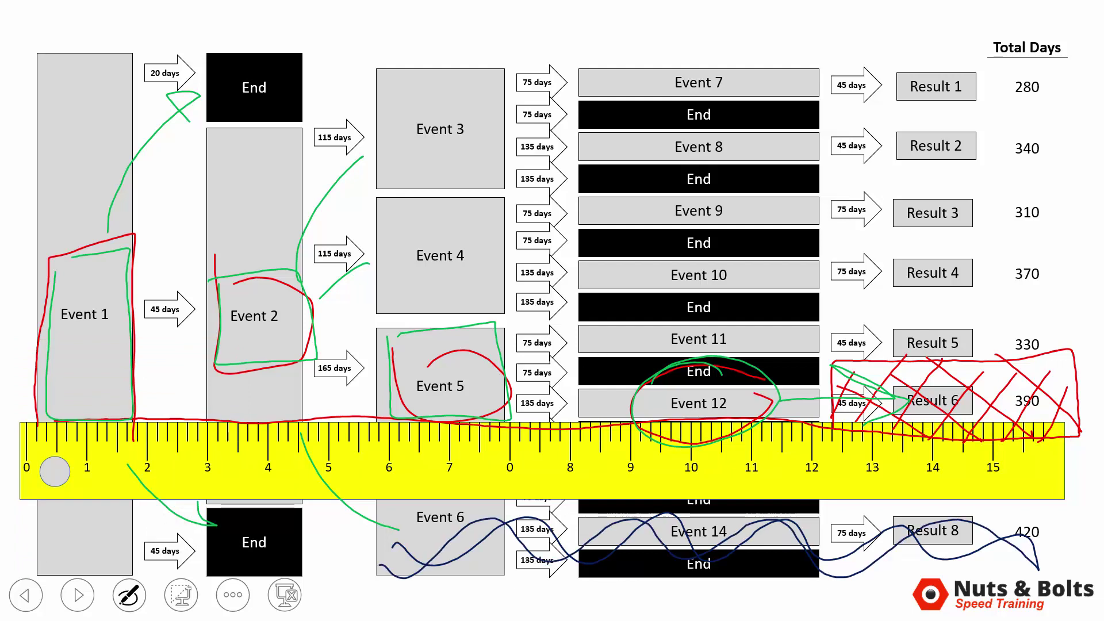
mouse_move(1049, 325)
left_mouse_down()
mouse_move(971, 337)
mouse_move(712, 166)
mouse_move(390, 121)
mouse_move(395, 57)
left_mouse_up()
left_click_drag(540, 86, 1081, 302)
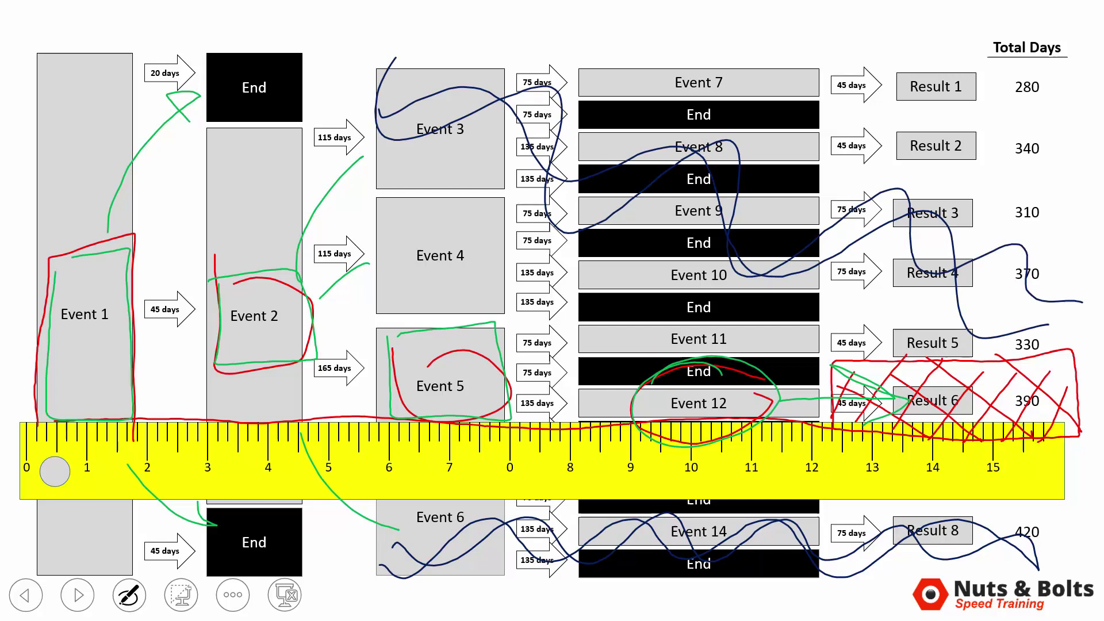
Step: Advance to the single-row path slide and circle Events 1, 2, 5, 12 and Result 6
key("Right")
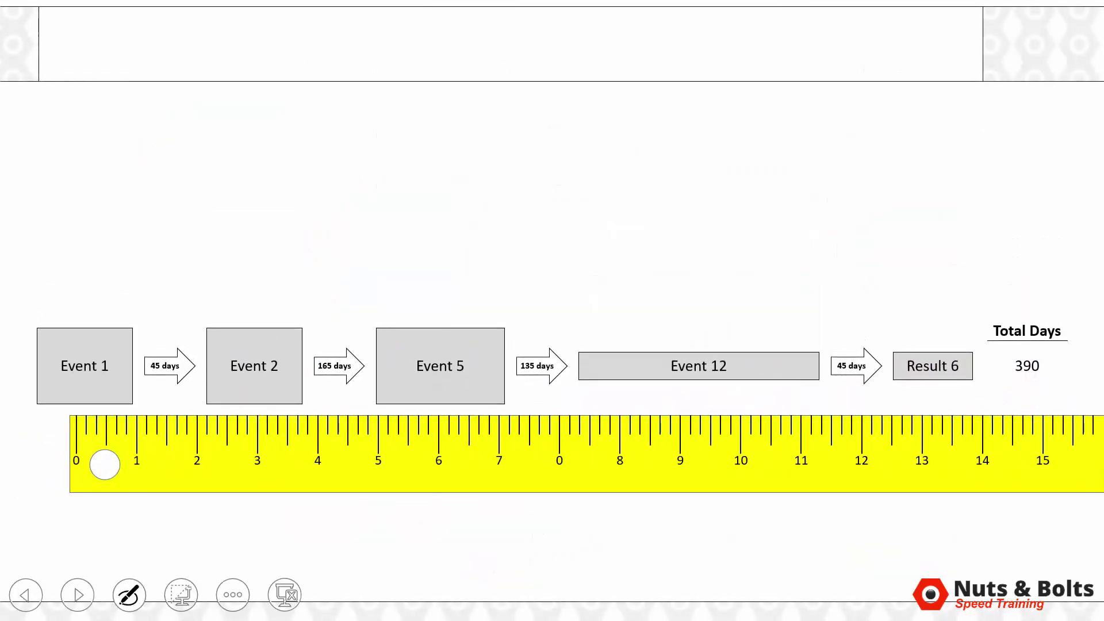
mouse_move(73, 310)
left_mouse_down()
mouse_move(99, 409)
mouse_move(96, 305)
left_mouse_up()
mouse_move(265, 304)
left_mouse_down()
mouse_move(244, 421)
mouse_move(271, 338)
left_mouse_up()
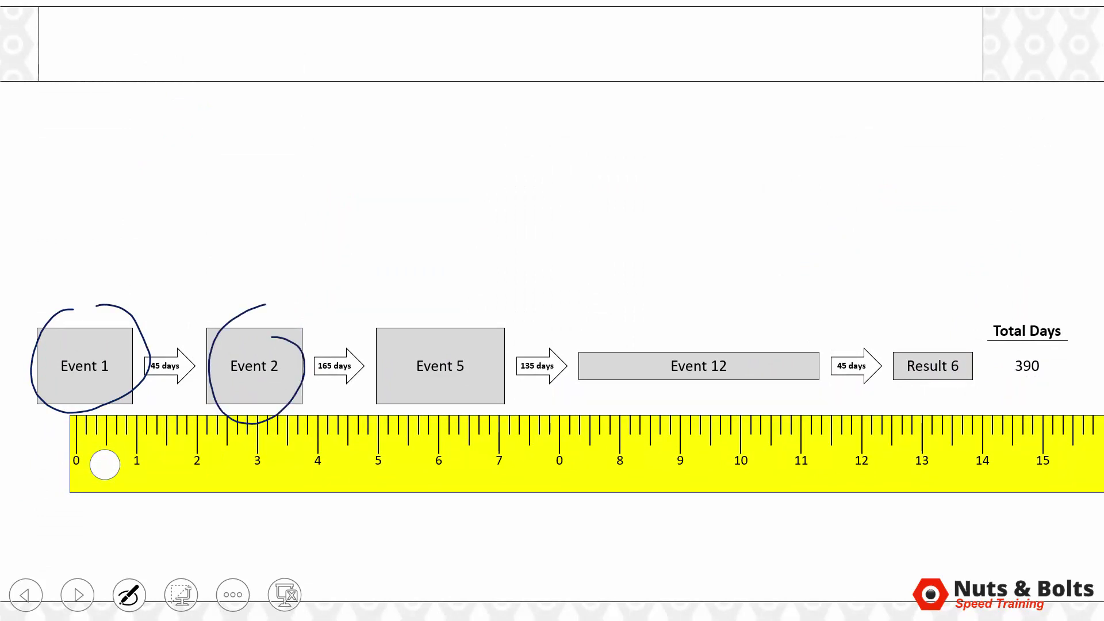
mouse_move(446, 308)
left_mouse_down()
mouse_move(415, 431)
mouse_move(456, 309)
left_mouse_up()
mouse_move(727, 318)
left_mouse_down()
mouse_move(637, 335)
mouse_move(739, 358)
left_mouse_up()
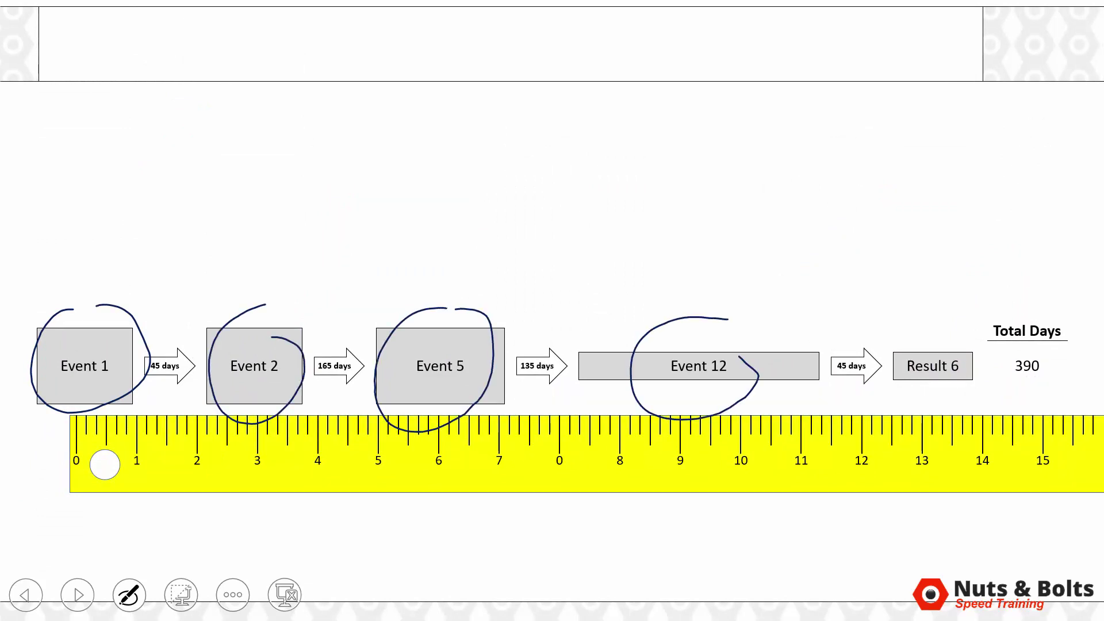
mouse_move(927, 316)
left_mouse_down()
mouse_move(871, 351)
mouse_move(947, 330)
left_mouse_up()
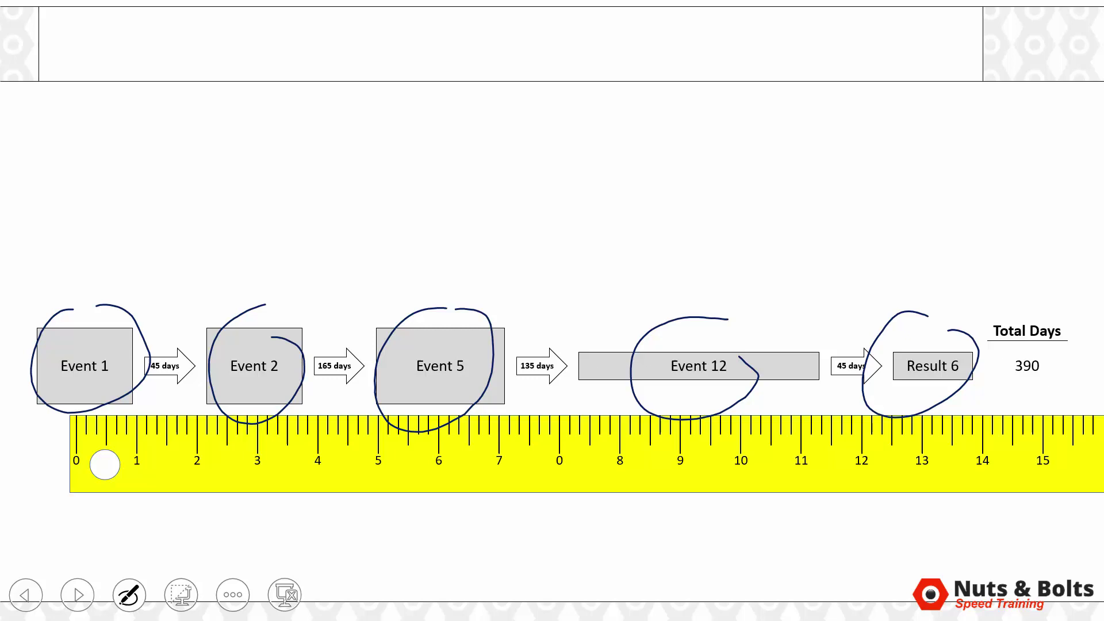
Step: Erase the ink and draw a circled question mark at the top left
key("e")
left_click_drag(55, 73, 102, 124)
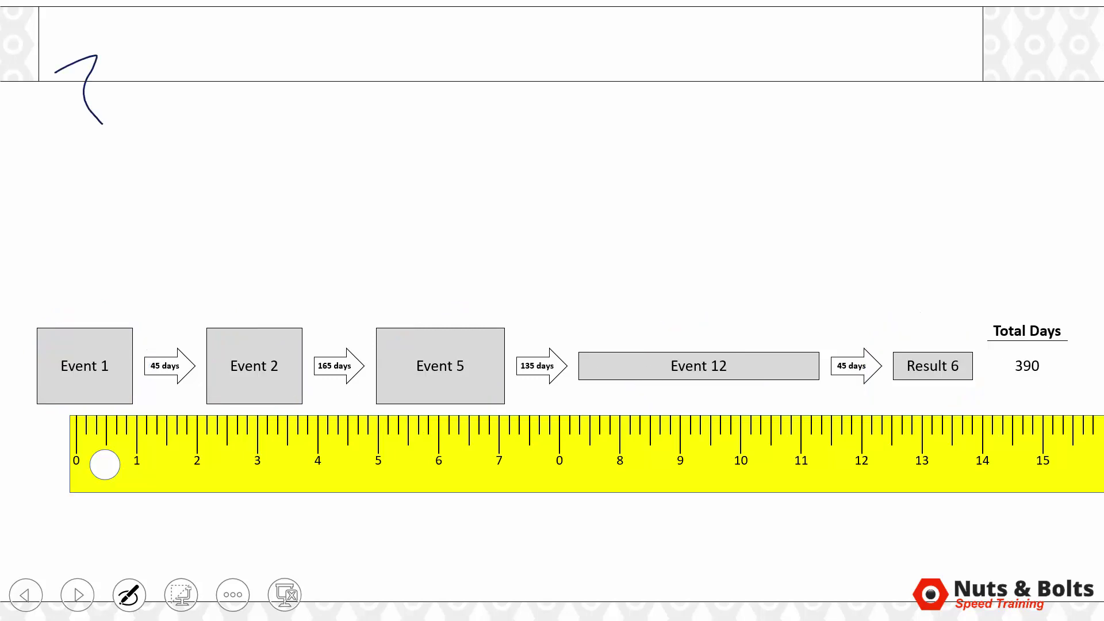
mouse_move(89, 28)
left_mouse_down()
mouse_move(170, 115)
mouse_move(115, 49)
left_mouse_up()
left_click_drag(112, 140, 111, 144)
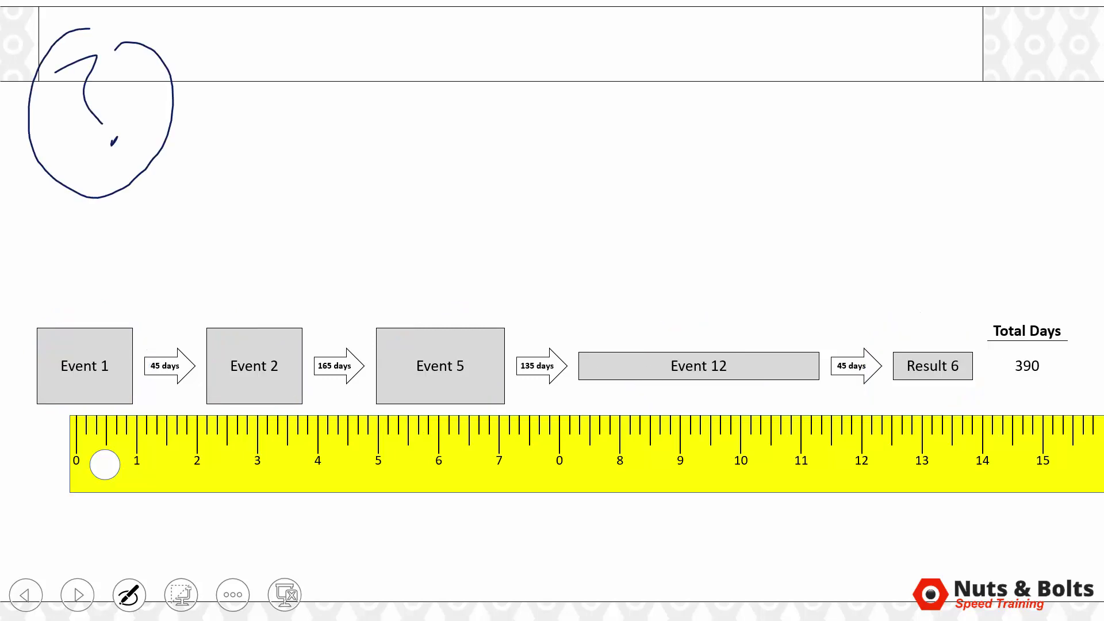
Step: Handwrite the word 'CONTACTS' across the middle of the slide
mouse_move(426, 128)
left_mouse_down()
mouse_move(406, 167)
mouse_move(452, 169)
left_mouse_up()
mouse_move(478, 129)
left_mouse_down()
mouse_move(458, 159)
mouse_move(467, 124)
left_mouse_up()
mouse_move(494, 166)
left_mouse_down()
mouse_move(528, 123)
mouse_move(555, 166)
left_mouse_up()
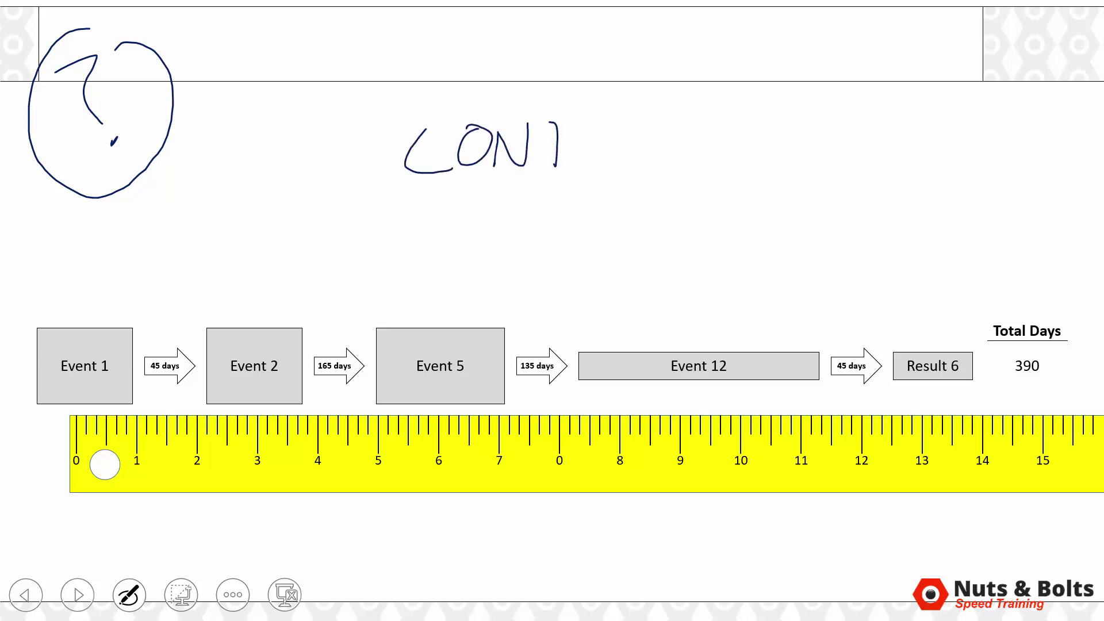
left_click_drag(531, 114, 584, 108)
mouse_move(577, 154)
left_mouse_down()
mouse_move(614, 154)
mouse_move(615, 134)
left_mouse_up()
mouse_move(621, 125)
left_mouse_down()
mouse_move(627, 154)
mouse_move(656, 138)
left_mouse_up()
mouse_move(665, 109)
left_mouse_down()
mouse_move(667, 147)
mouse_move(721, 91)
left_mouse_up()
mouse_move(721, 92)
left_mouse_down()
mouse_move(732, 148)
mouse_move(715, 150)
left_mouse_up()
Step: Underline 'CONTACTS' and draw arrows from it to Events 1, 2, 5 and 12
mouse_move(431, 193)
left_mouse_down()
mouse_move(490, 181)
mouse_move(717, 191)
left_mouse_up()
left_click_drag(502, 198, 598, 201)
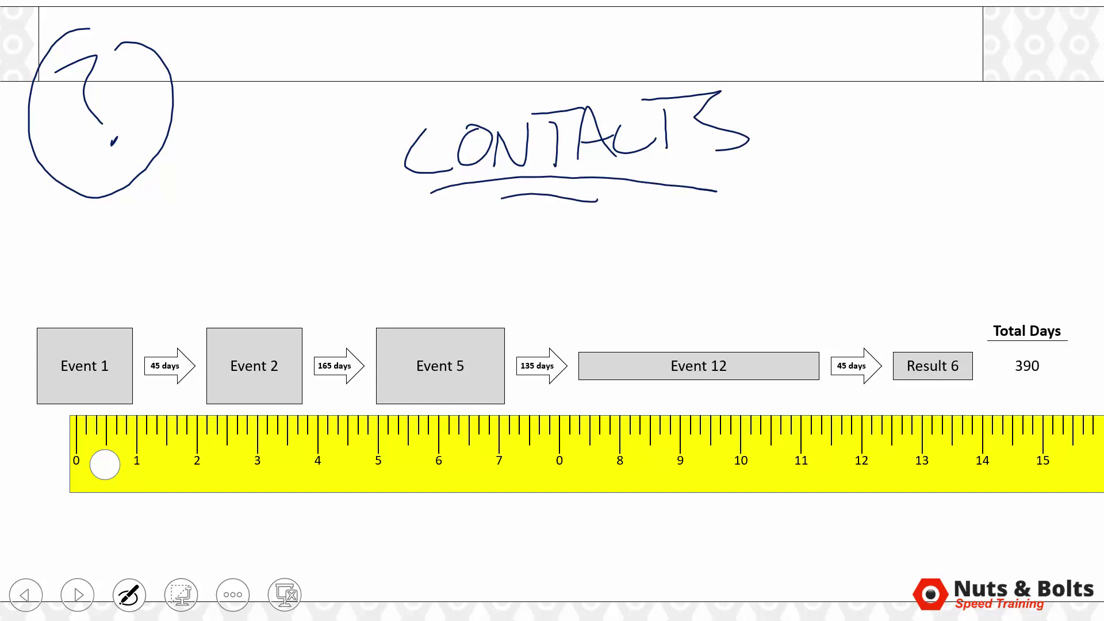
mouse_move(392, 188)
left_mouse_down()
mouse_move(191, 220)
mouse_move(127, 287)
left_mouse_up()
mouse_move(122, 252)
left_mouse_down()
mouse_move(102, 308)
mouse_move(184, 281)
left_mouse_up()
mouse_move(447, 185)
left_mouse_down()
mouse_move(292, 307)
mouse_move(343, 296)
left_mouse_up()
mouse_move(548, 183)
left_mouse_down()
mouse_move(473, 303)
mouse_move(510, 283)
left_mouse_up()
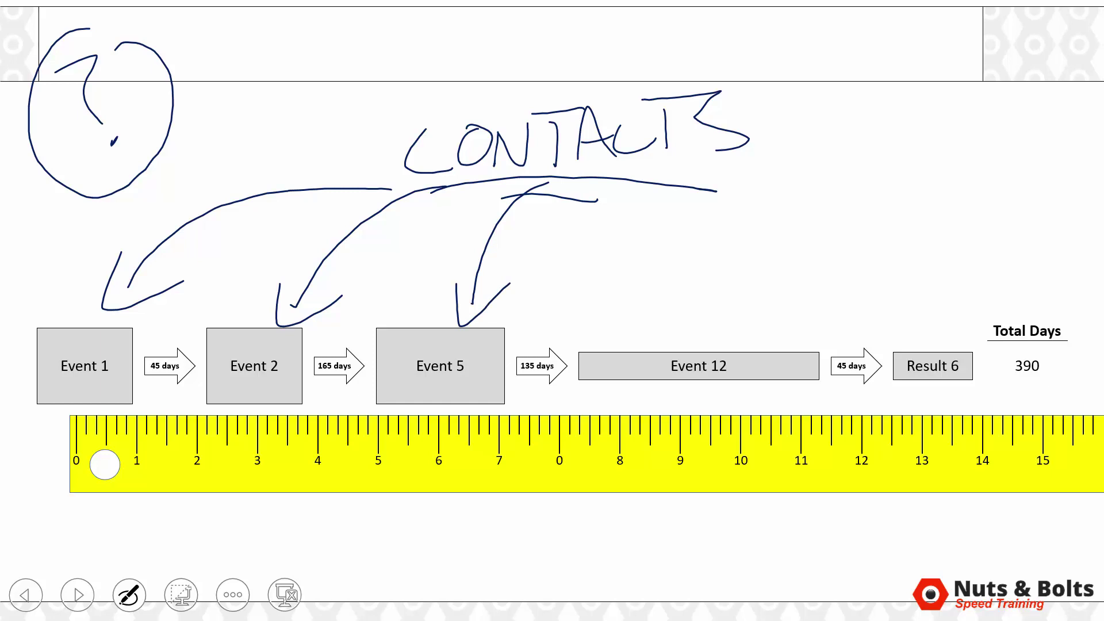
mouse_move(624, 191)
left_mouse_down()
mouse_move(708, 330)
mouse_move(750, 305)
left_mouse_up()
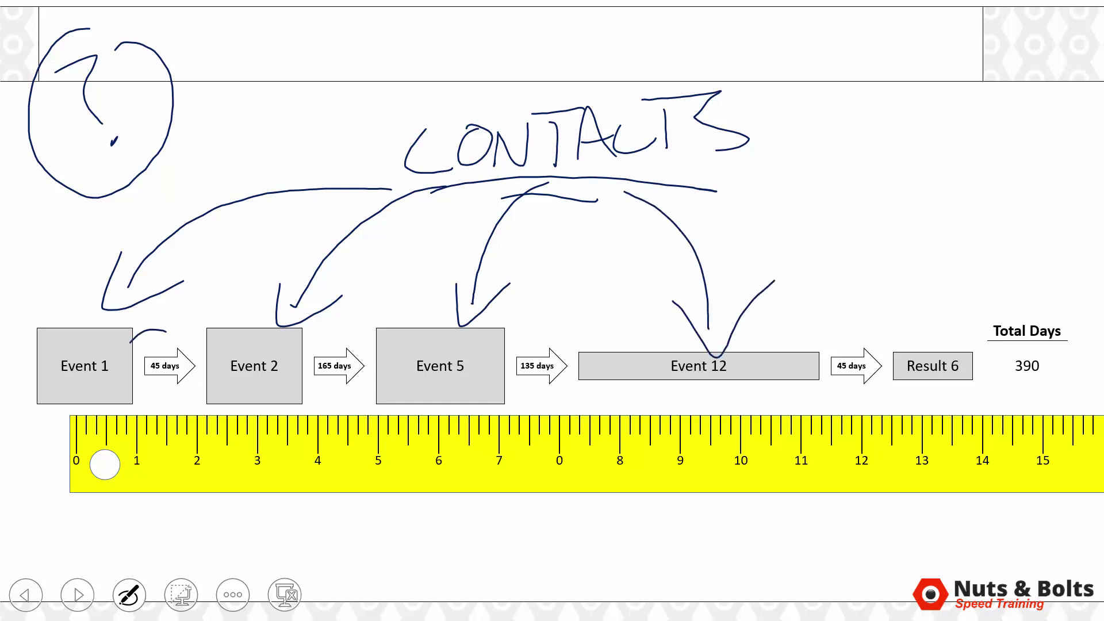
Step: Circle the 45, 165 and 135 days durations, then advance to the Milestone Contacts slide
left_click_drag(167, 331, 154, 334)
mouse_move(356, 314)
left_mouse_down()
mouse_move(300, 358)
mouse_move(378, 329)
left_mouse_up()
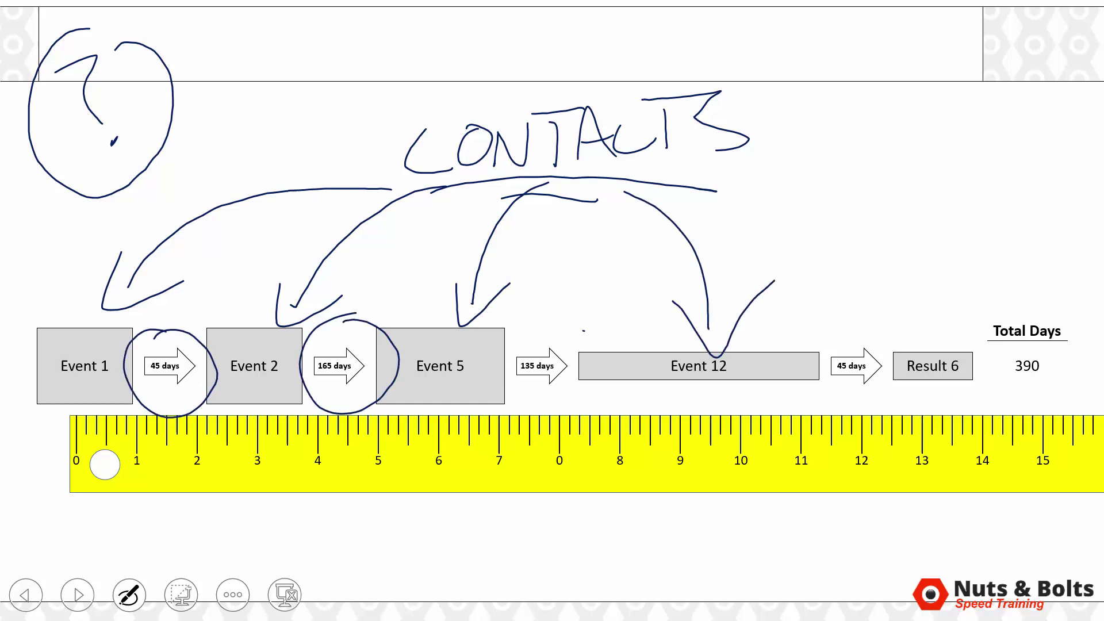
mouse_move(584, 331)
left_mouse_down()
mouse_move(607, 345)
mouse_move(566, 326)
left_mouse_up()
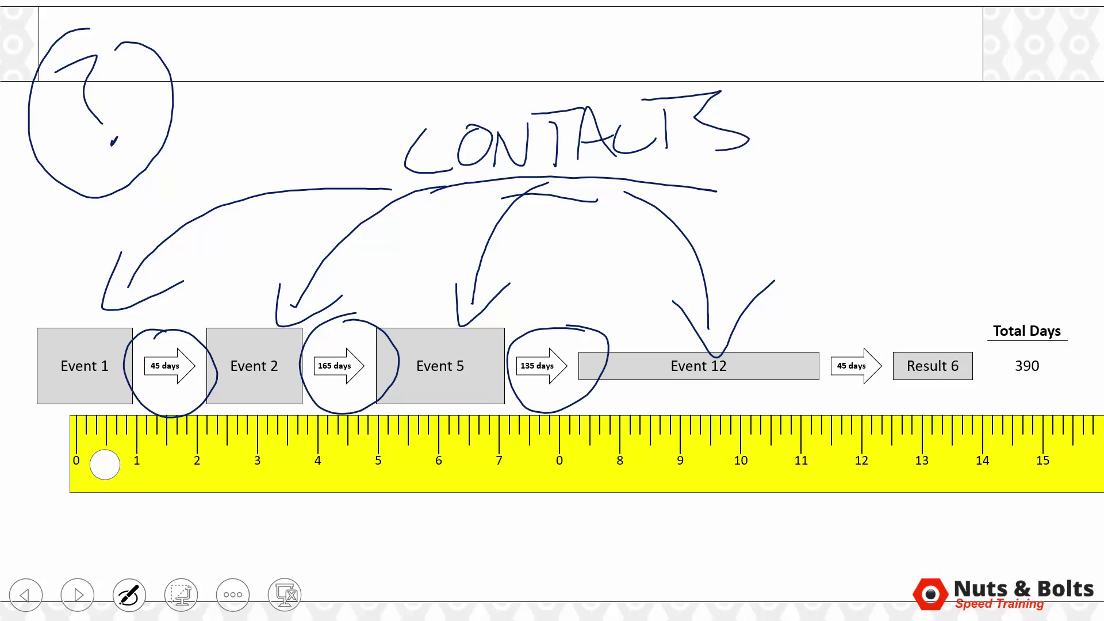
key("Right")
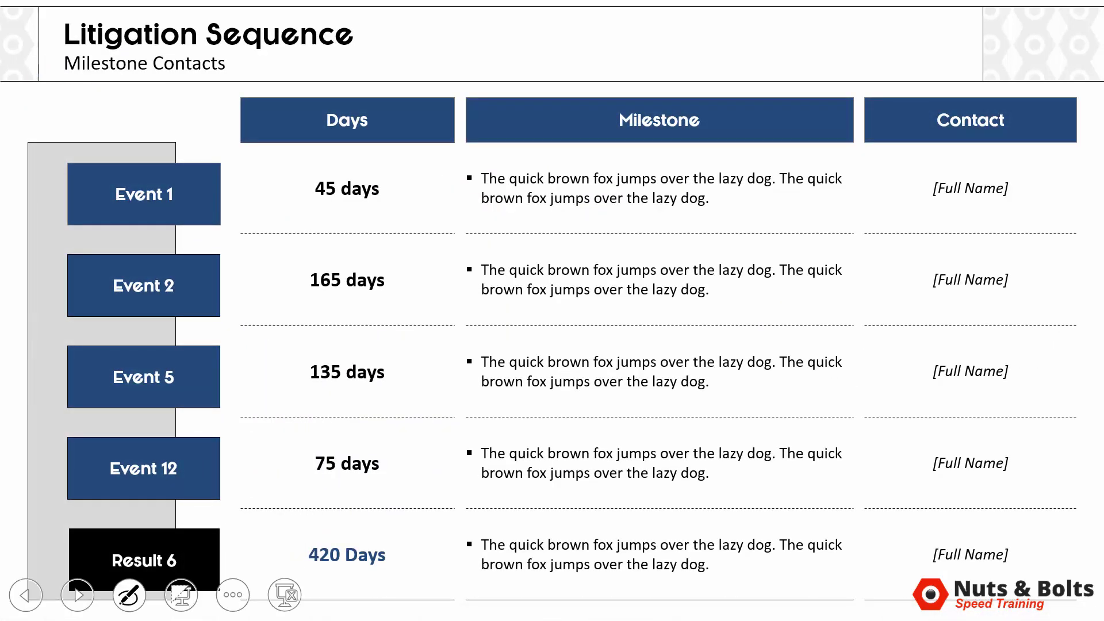
Step: Switch the pen to green and mark the contact names, Event 1, 45 days and Event 2 rows
left_click(129, 594)
left_click(77, 536)
left_click_drag(924, 215, 1013, 216)
left_click_drag(923, 306, 1018, 310)
left_click_drag(926, 401, 1015, 414)
mouse_move(53, 157)
left_mouse_down()
mouse_move(161, 246)
mouse_move(145, 141)
left_mouse_up()
mouse_move(246, 196)
left_mouse_down()
mouse_move(662, 188)
mouse_move(923, 199)
left_mouse_up()
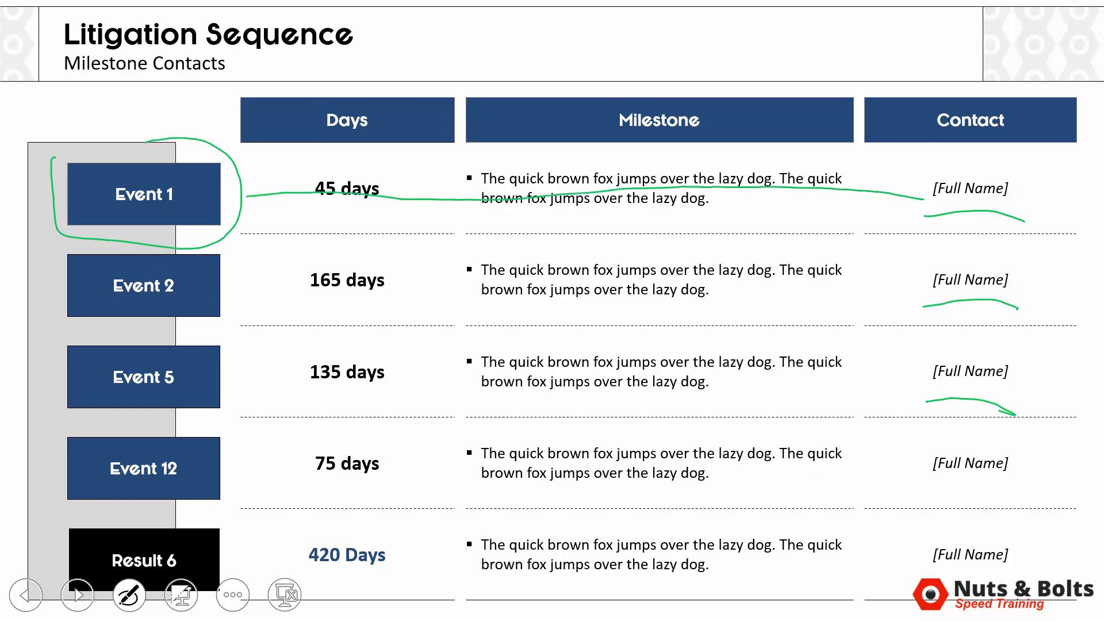
mouse_move(891, 159)
left_mouse_down()
mouse_move(946, 188)
mouse_move(881, 213)
left_mouse_up()
left_click_drag(299, 160, 380, 218)
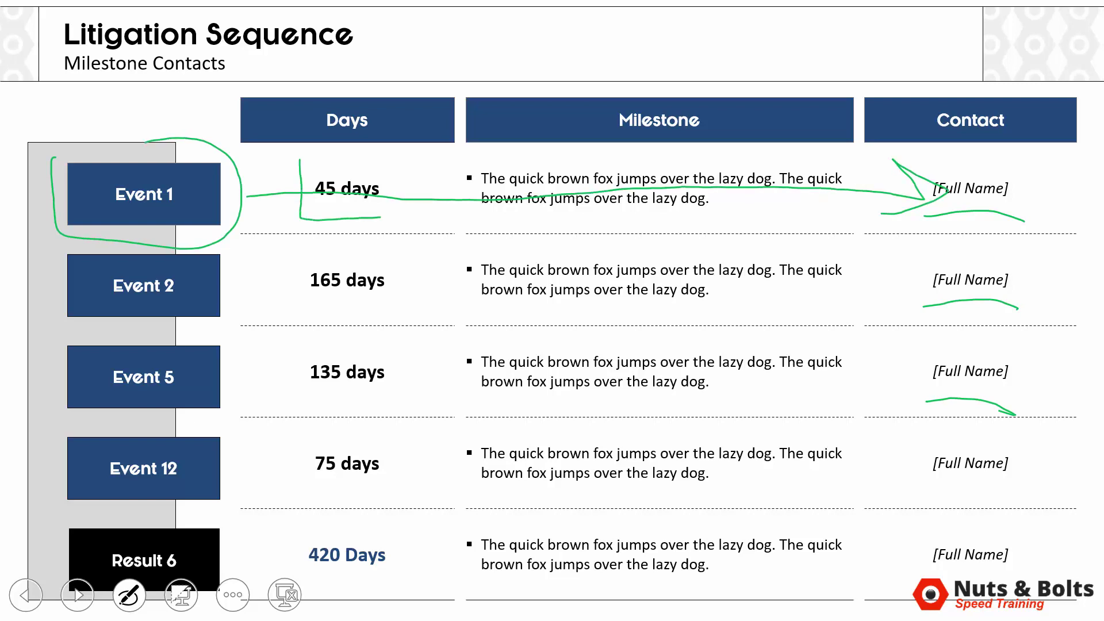
left_click_drag(419, 156, 309, 163)
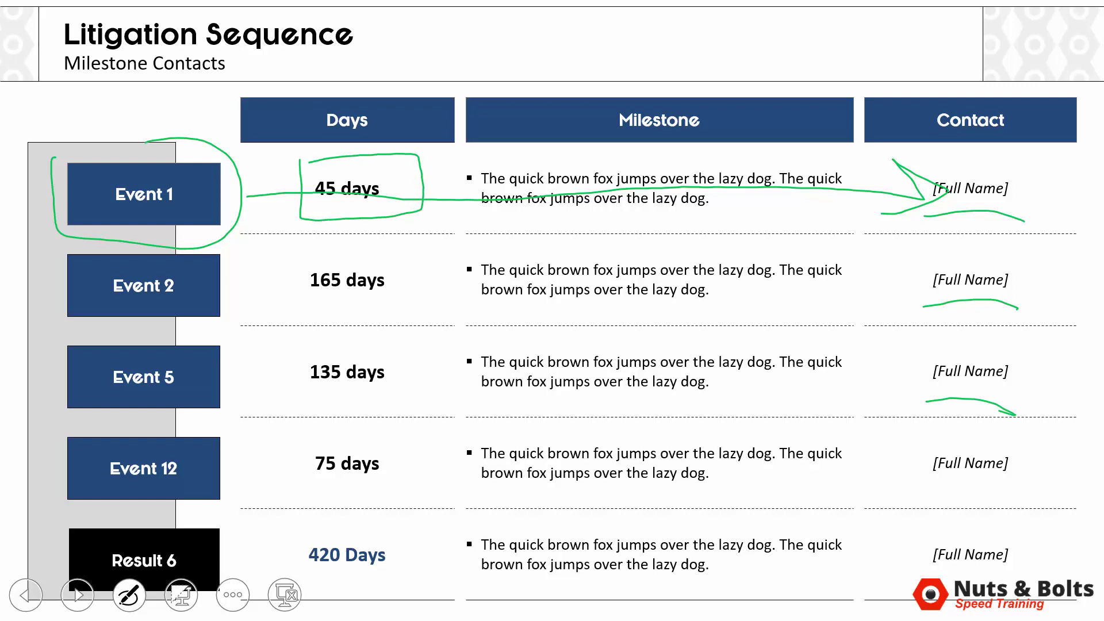
mouse_move(50, 274)
left_mouse_down()
mouse_move(164, 330)
mouse_move(176, 247)
left_mouse_up()
mouse_move(269, 287)
left_mouse_down()
mouse_move(912, 286)
mouse_move(873, 319)
left_mouse_up()
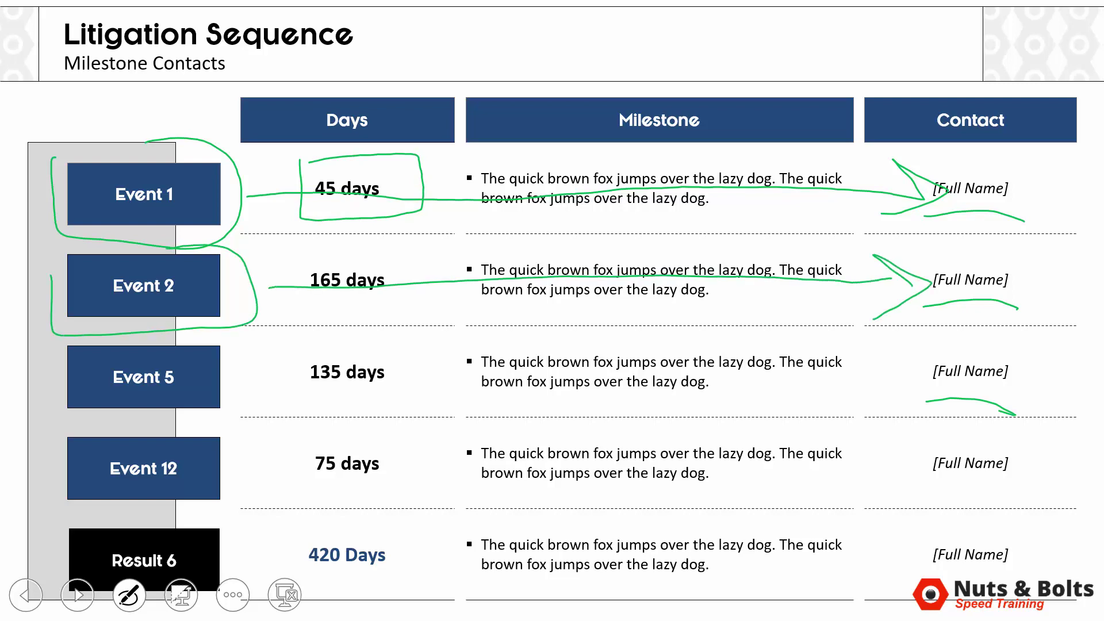
Step: Erase that ink, then loop Event 1's and Event 2's milestone texts in green
key("e")
mouse_move(474, 164)
left_mouse_down()
mouse_move(473, 221)
mouse_move(718, 223)
mouse_move(868, 202)
mouse_move(700, 151)
mouse_move(483, 156)
left_mouse_up()
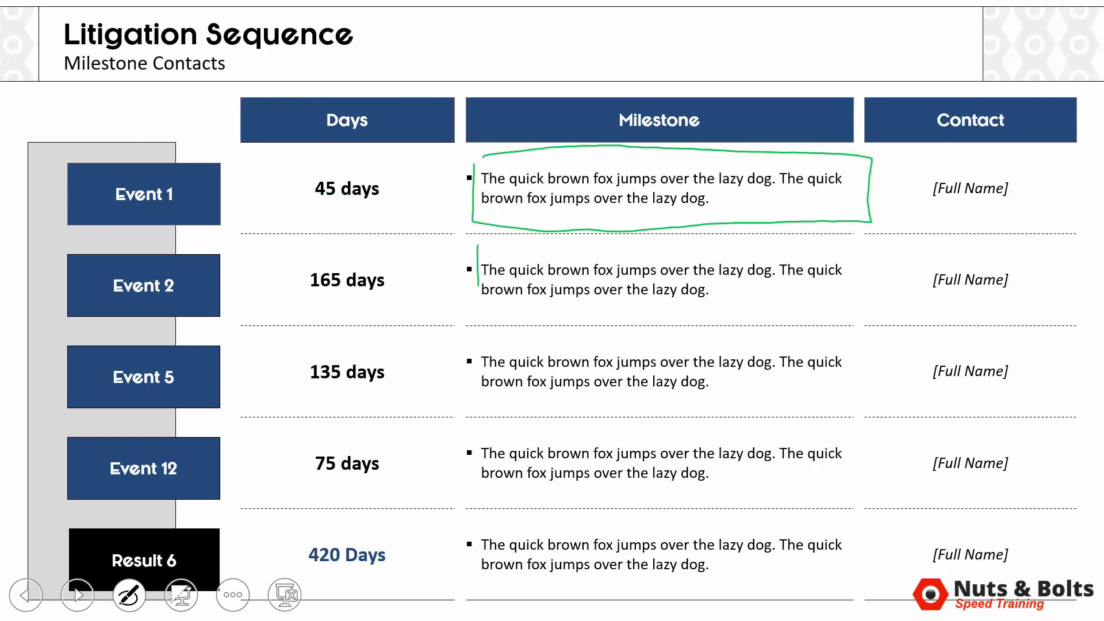
mouse_move(478, 286)
left_mouse_down()
mouse_move(607, 325)
mouse_move(855, 314)
mouse_move(872, 236)
mouse_move(492, 250)
left_mouse_up()
left_click_drag(498, 180, 487, 212)
Step: Hatch Event 1's milestone text with six green slashes
left_click_drag(554, 148, 524, 225)
left_click_drag(607, 145, 575, 224)
left_click_drag(657, 155, 616, 228)
left_click_drag(713, 163, 688, 214)
left_click_drag(790, 163, 761, 214)
left_click_drag(851, 162, 830, 209)
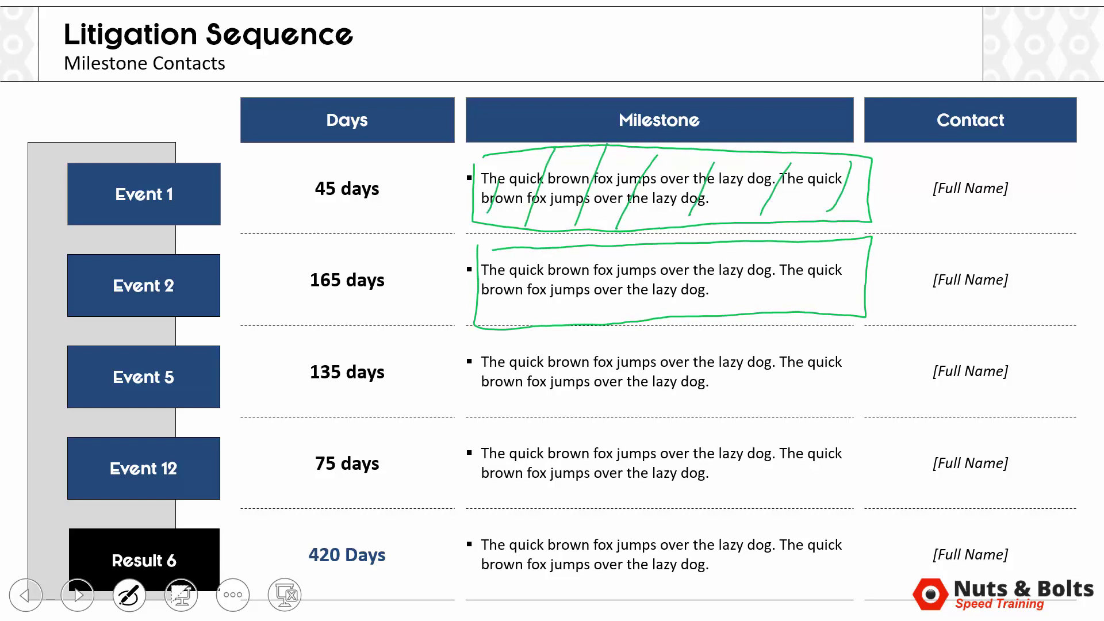
Step: Hatch Event 2's milestone text with six green slashes
left_click_drag(509, 266, 485, 331)
left_click_drag(569, 251, 542, 319)
left_click_drag(650, 249, 616, 316)
left_click_drag(719, 246, 694, 296)
left_click_drag(771, 250, 750, 300)
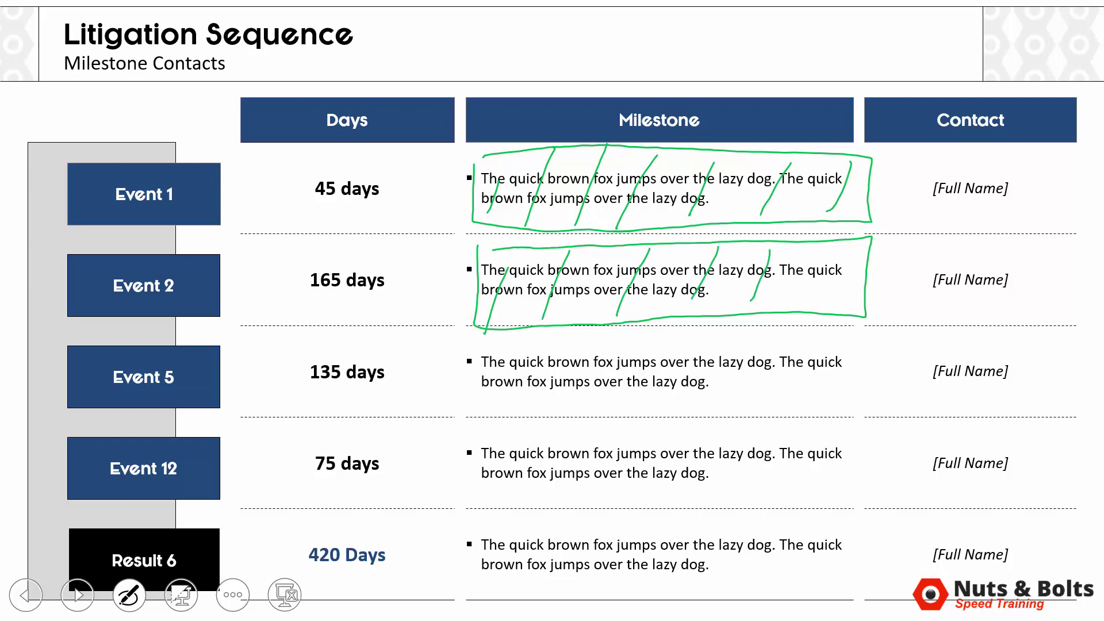
left_click_drag(836, 251, 821, 305)
Step: Draw arced arrows to Event 1 and Event 5, and loop the Event 5, 12 and Result 6 milestones
mouse_move(519, 143)
left_mouse_down()
mouse_move(244, 98)
mouse_move(181, 150)
left_mouse_up()
mouse_move(176, 112)
left_mouse_down()
mouse_move(165, 137)
mouse_move(244, 152)
left_mouse_up()
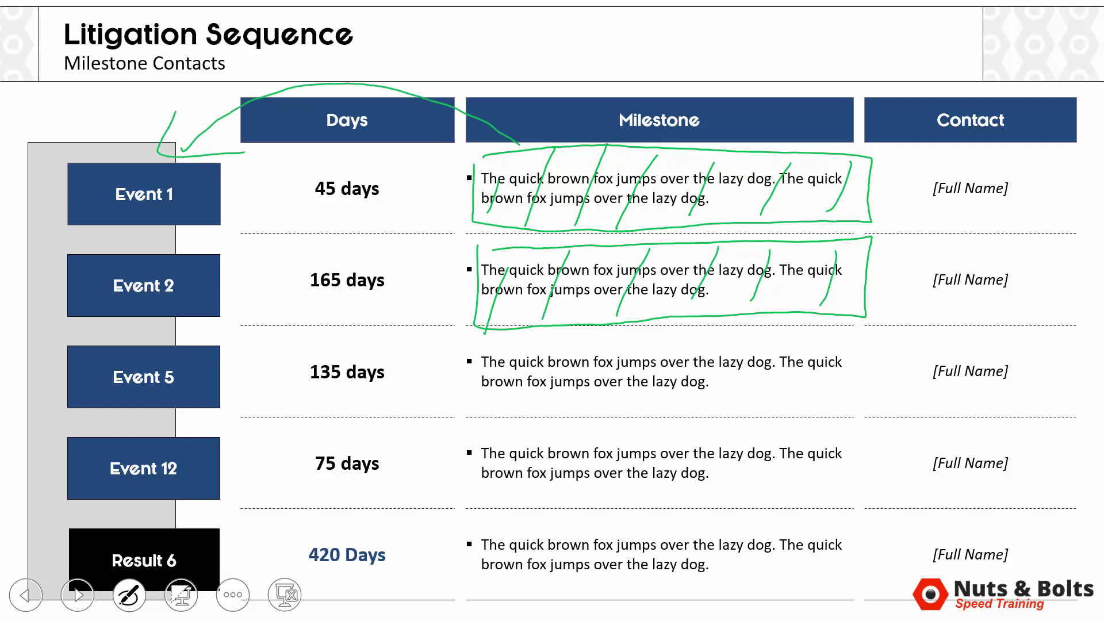
mouse_move(510, 340)
left_mouse_down()
mouse_move(229, 360)
mouse_move(253, 361)
left_mouse_up()
mouse_move(200, 332)
left_mouse_down()
mouse_move(199, 377)
mouse_move(266, 361)
left_mouse_up()
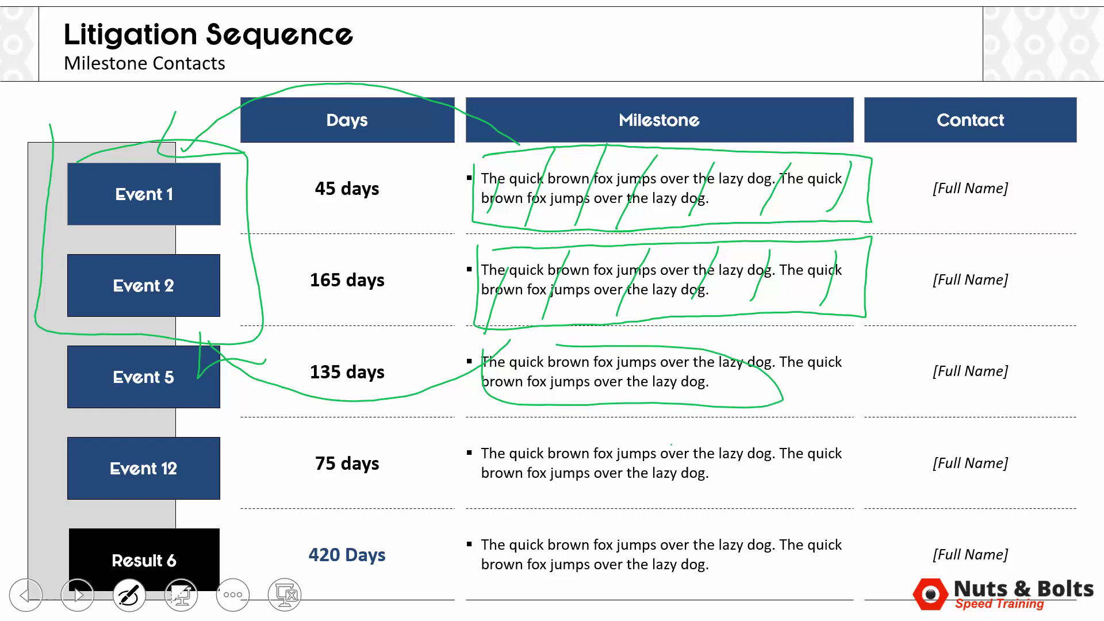
mouse_move(671, 444)
left_mouse_down()
mouse_move(569, 485)
mouse_move(648, 424)
left_mouse_up()
mouse_move(680, 519)
left_mouse_down()
mouse_move(592, 582)
mouse_move(730, 526)
left_mouse_up()
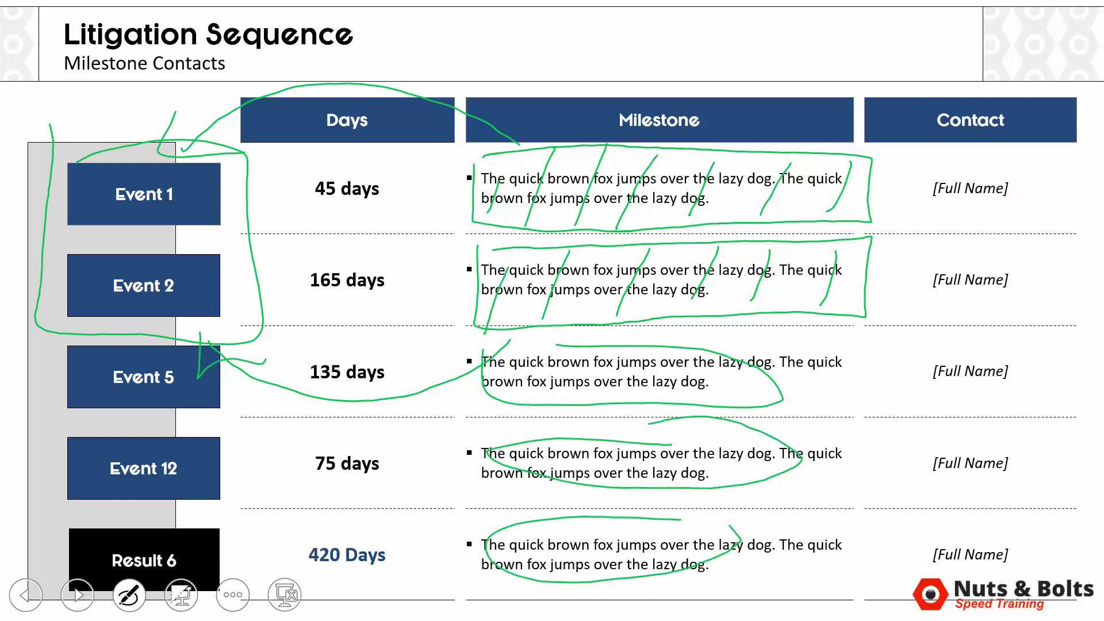
Step: Clear all ink, then circle 420 Days in the Result 6 row and add three strokes into it
key("e")
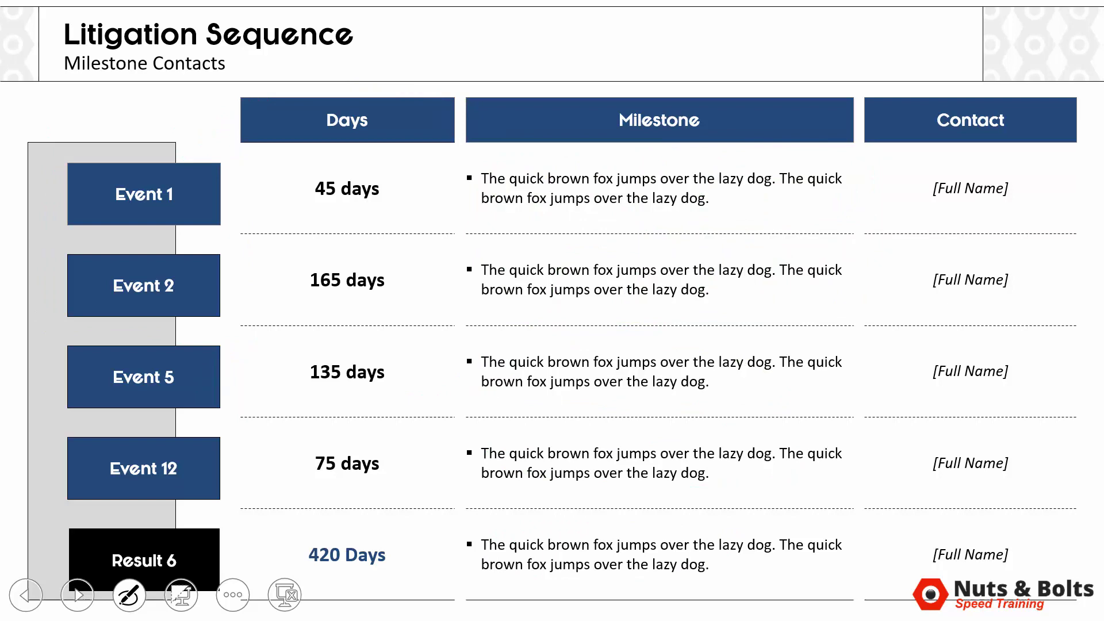
mouse_move(410, 493)
left_mouse_down()
mouse_move(311, 486)
mouse_move(393, 598)
mouse_move(289, 499)
mouse_move(469, 526)
mouse_move(287, 592)
mouse_move(288, 495)
mouse_move(270, 578)
left_mouse_up()
left_click_drag(399, 423, 418, 540)
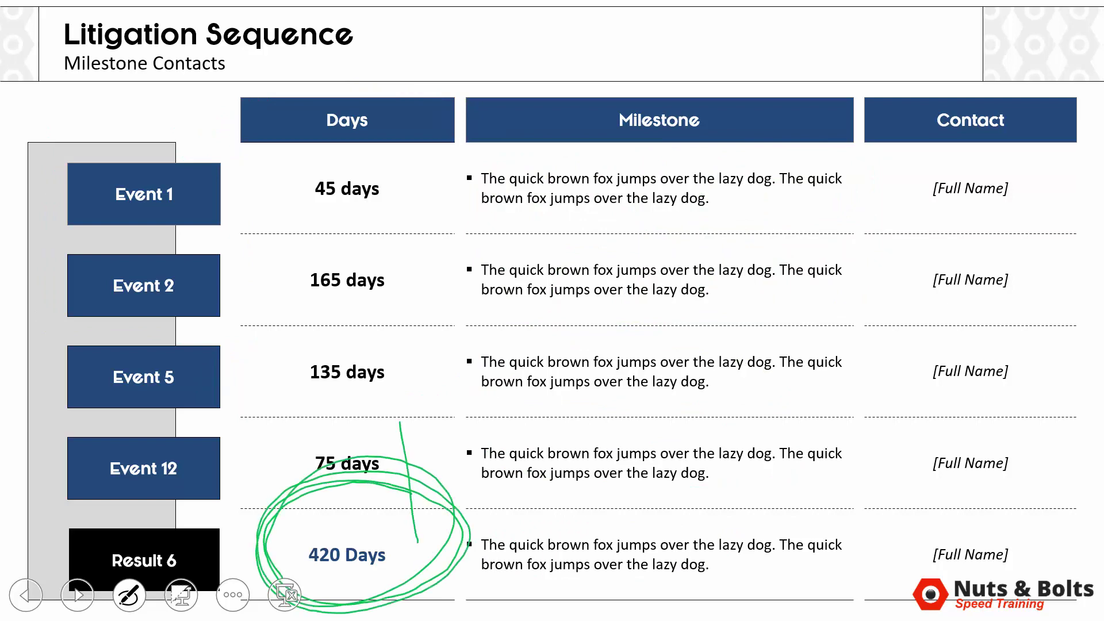
left_click_drag(423, 442, 440, 530)
left_click_drag(441, 425, 476, 540)
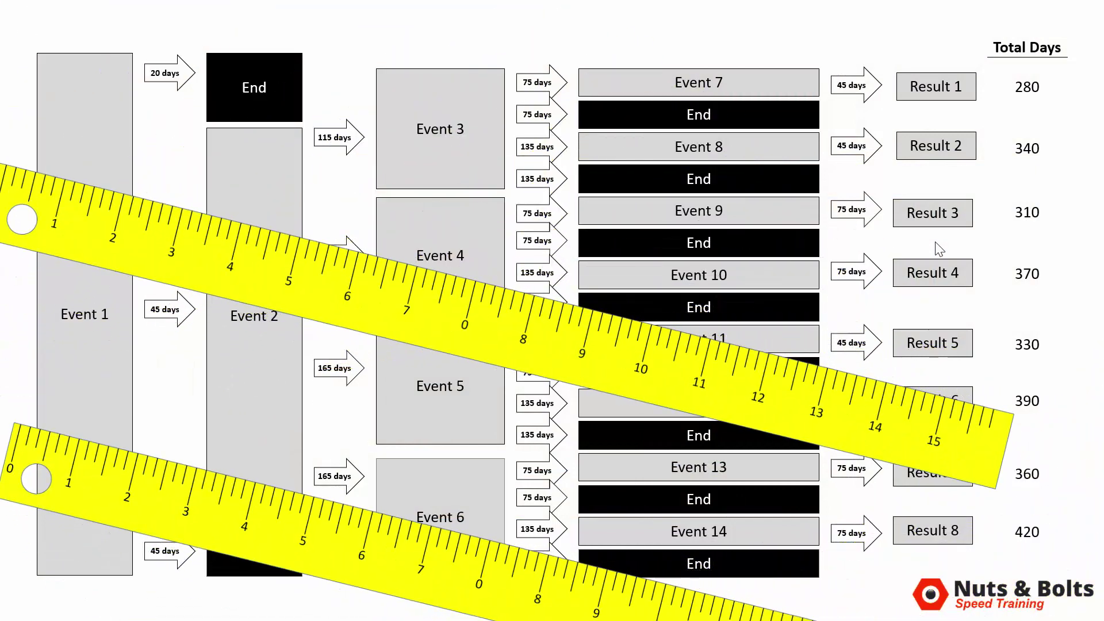
Step: Trace a red path from Event 1 to Result 8, then advance to the 420 Days timeline slide
mouse_move(90, 293)
left_mouse_down()
mouse_move(248, 325)
mouse_move(454, 411)
mouse_move(715, 488)
mouse_move(833, 549)
mouse_move(1066, 566)
mouse_move(845, 506)
mouse_move(1067, 569)
mouse_move(854, 571)
mouse_move(1029, 505)
mouse_move(845, 497)
left_mouse_up()
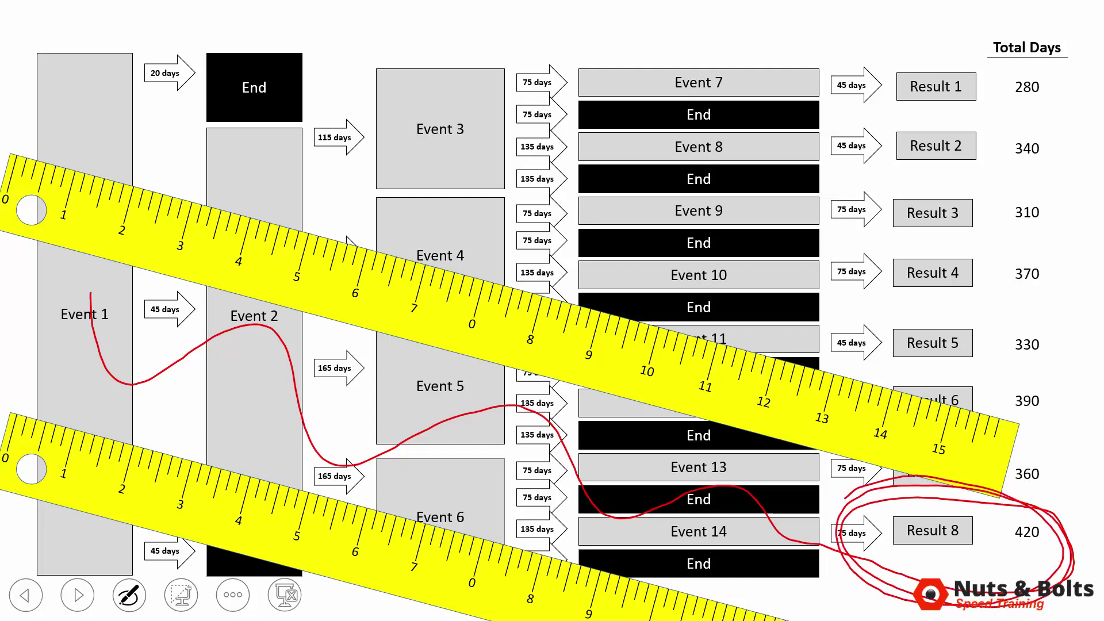
key("Right")
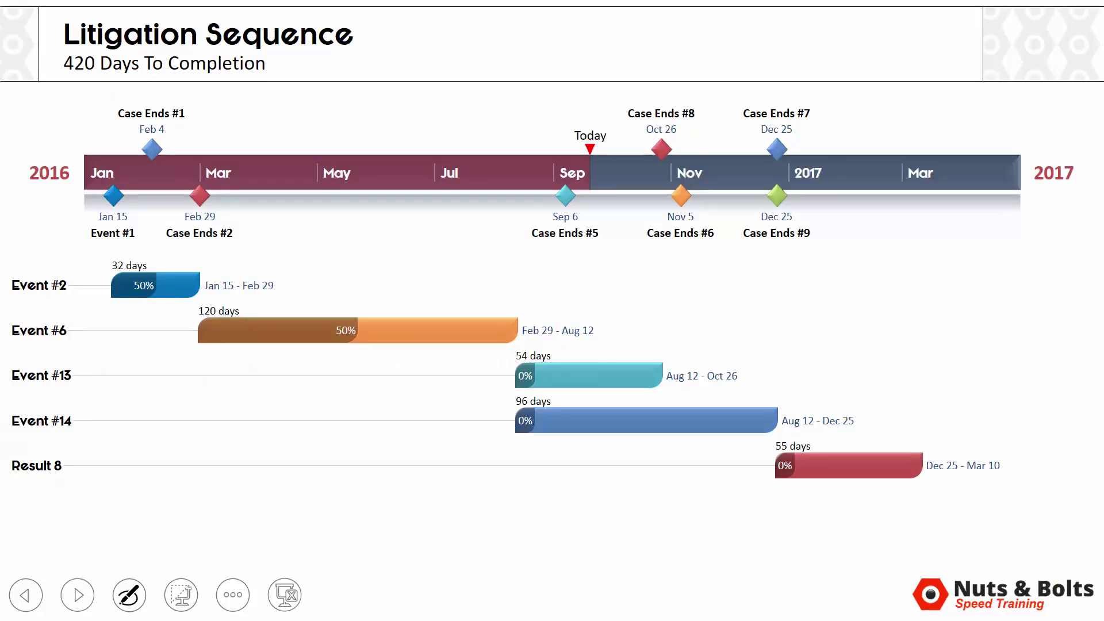
Step: Mark the 2016 and 2017 timeline ends in red, underline the span between, and exit the show
mouse_move(73, 138)
left_mouse_down()
mouse_move(80, 109)
mouse_move(75, 130)
left_mouse_up()
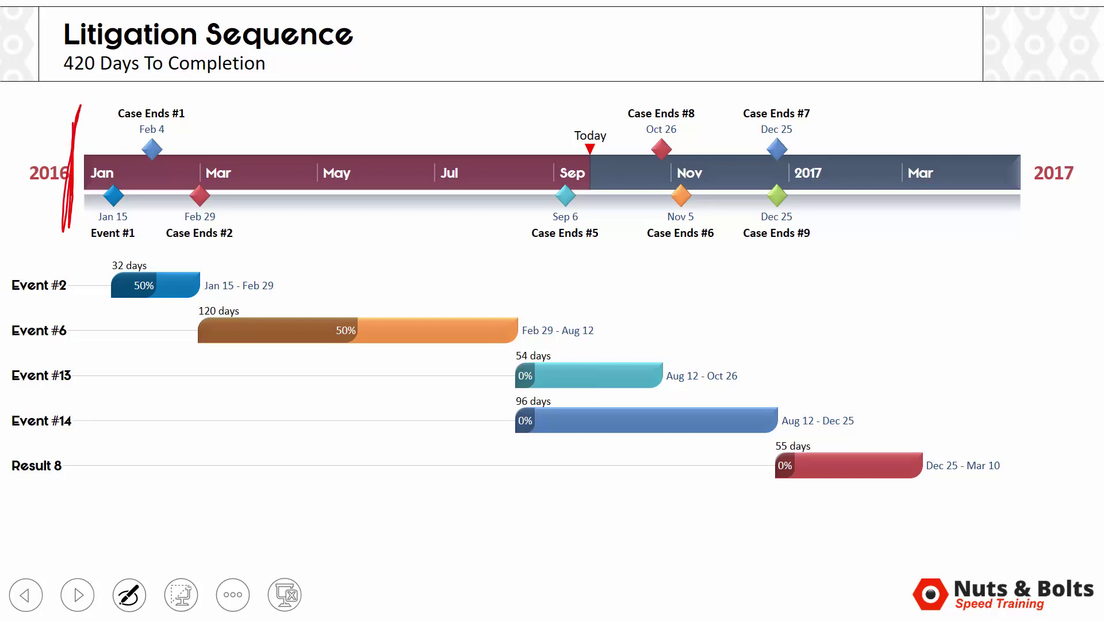
left_click_drag(1028, 120, 1029, 166)
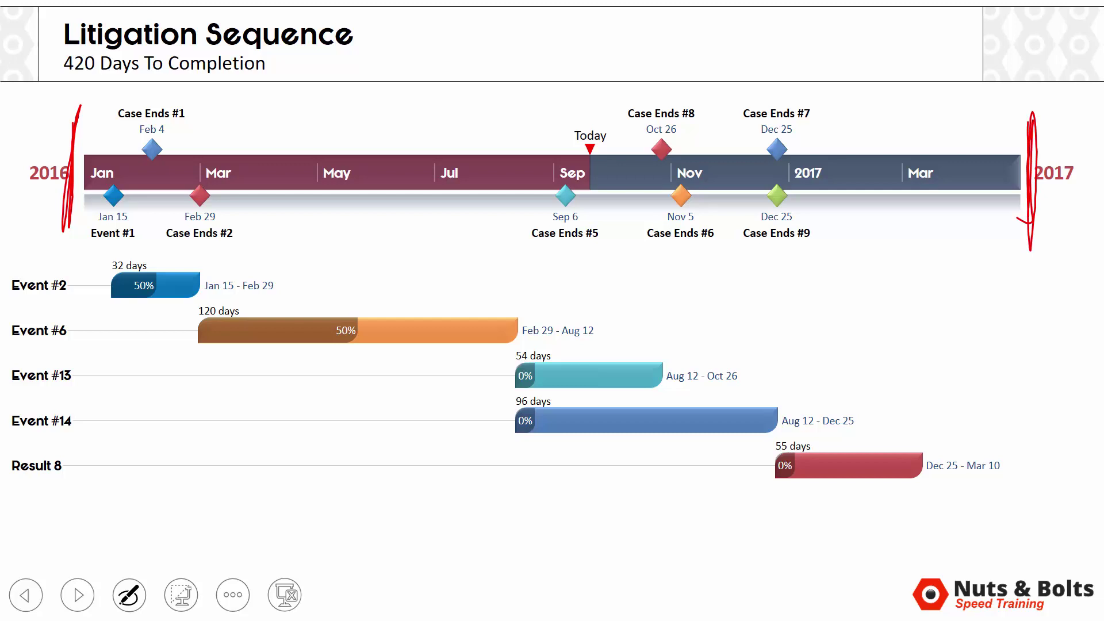
mouse_move(74, 177)
left_mouse_down()
mouse_move(950, 163)
mouse_move(975, 133)
mouse_move(943, 244)
left_mouse_up()
key("Escape")
key("Escape")
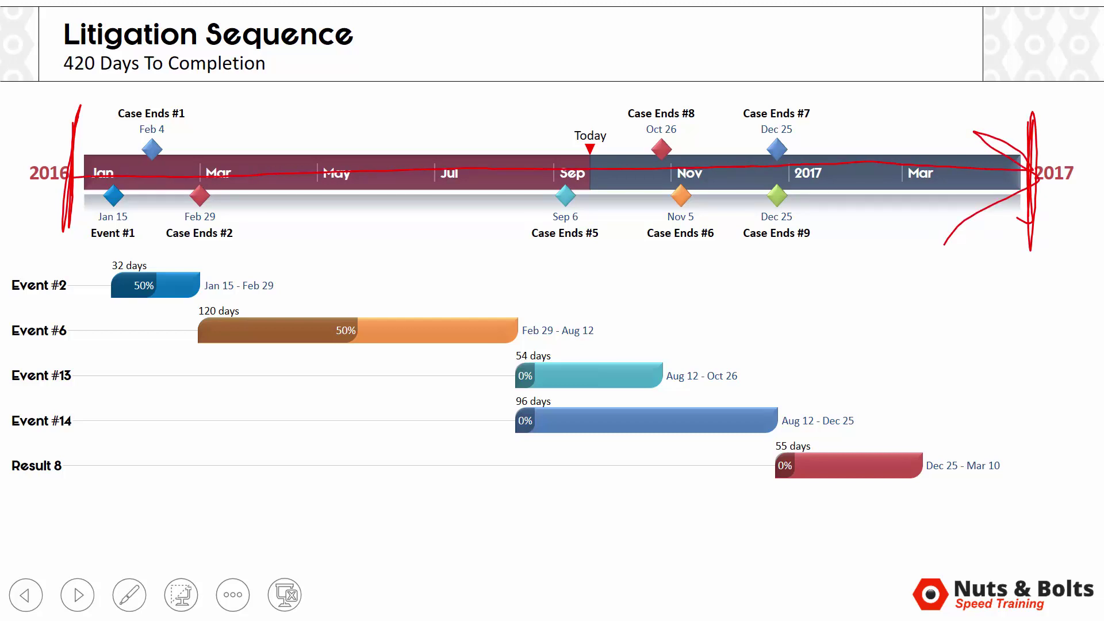
Step: Discard the slide show ink, then select and deselect the timeline shapes
left_click(613, 369)
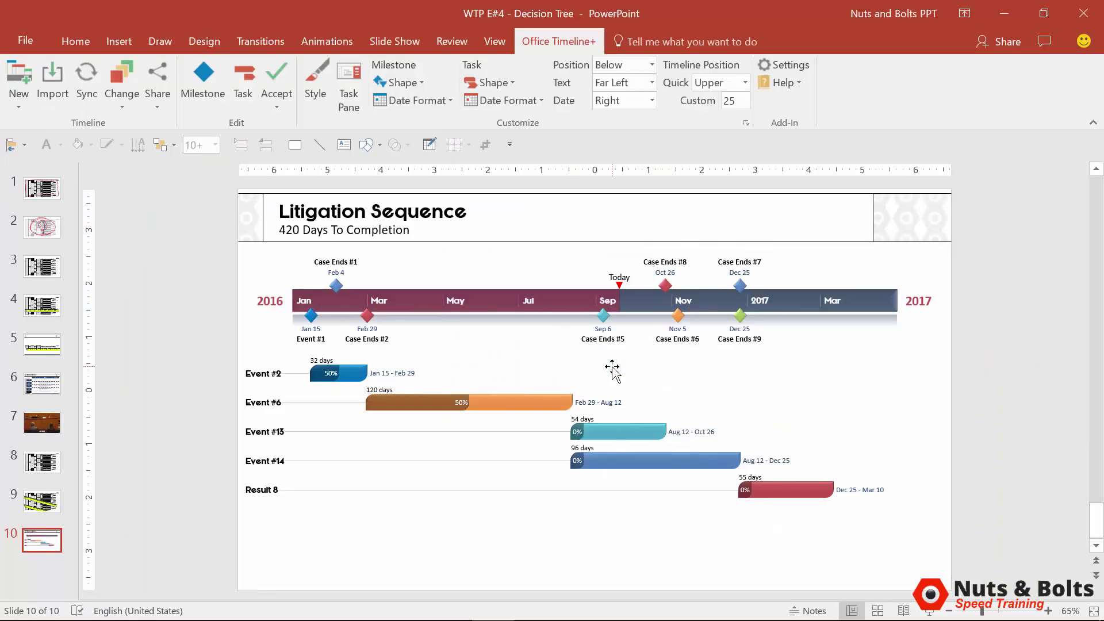
mouse_move(840, 492)
left_mouse_down()
mouse_move(492, 370)
mouse_move(226, 267)
mouse_move(199, 243)
left_mouse_up()
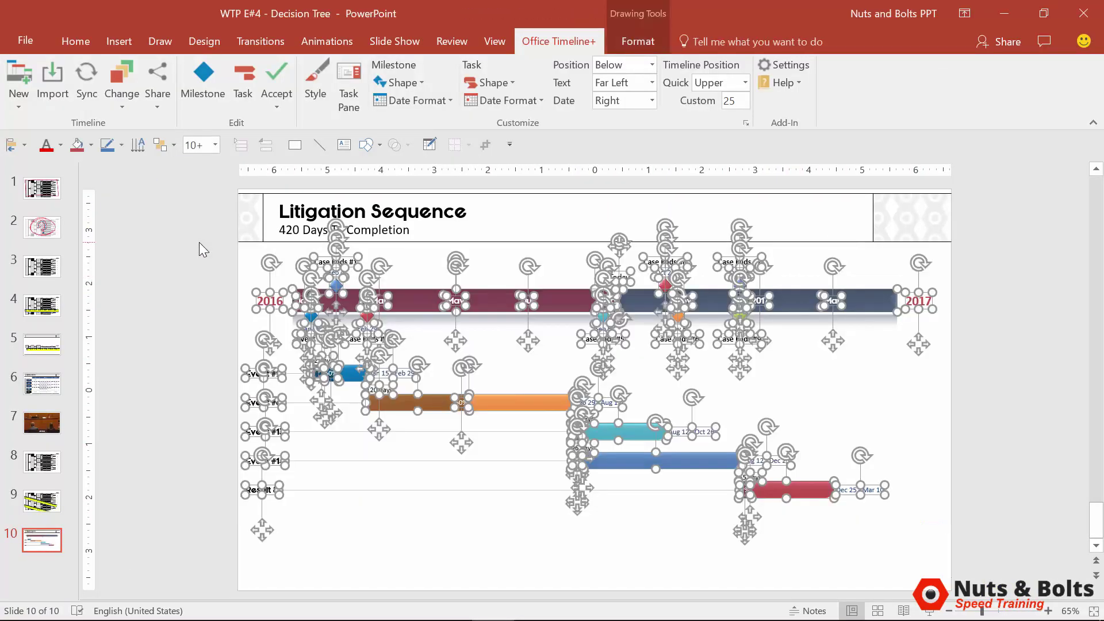
left_click(199, 242)
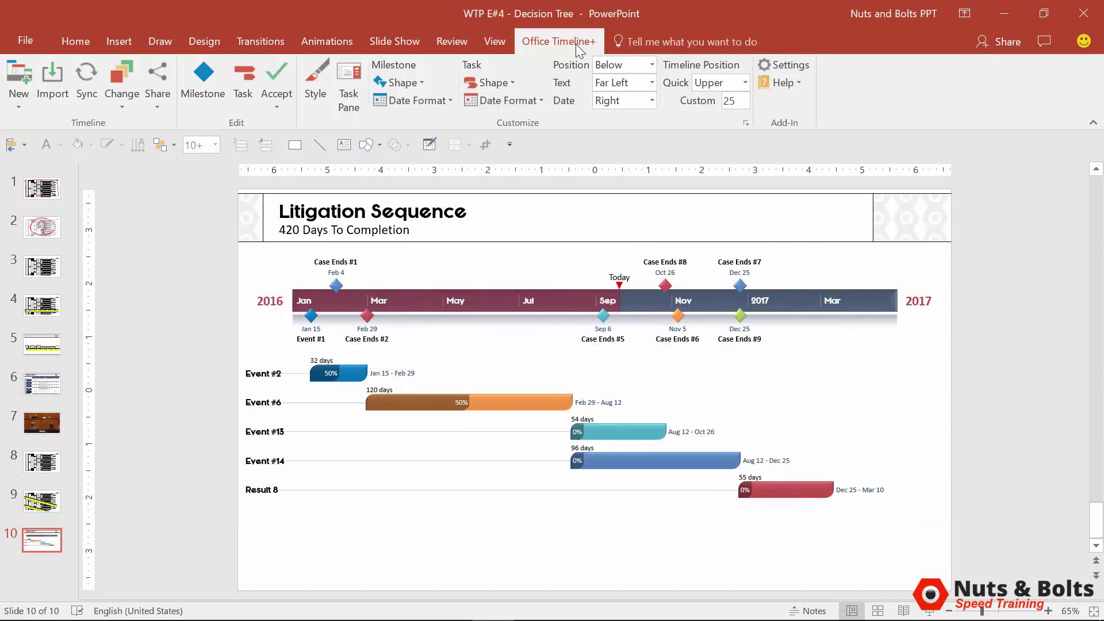
Step: Set the timeline position to Lower and change the milestone shape to flags
left_click(742, 84)
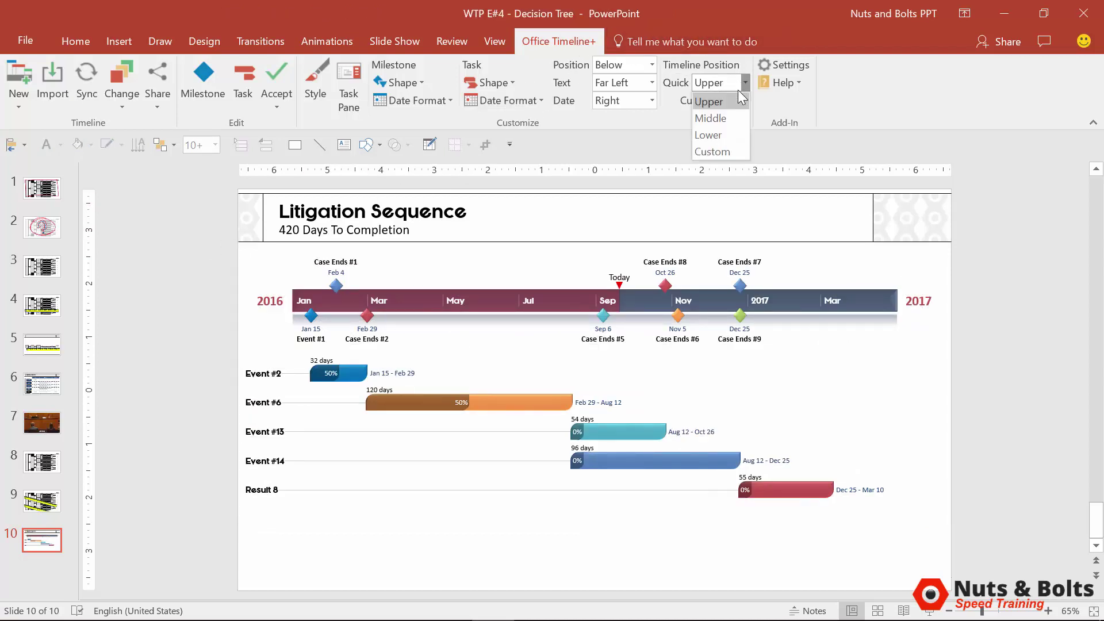
left_click(722, 130)
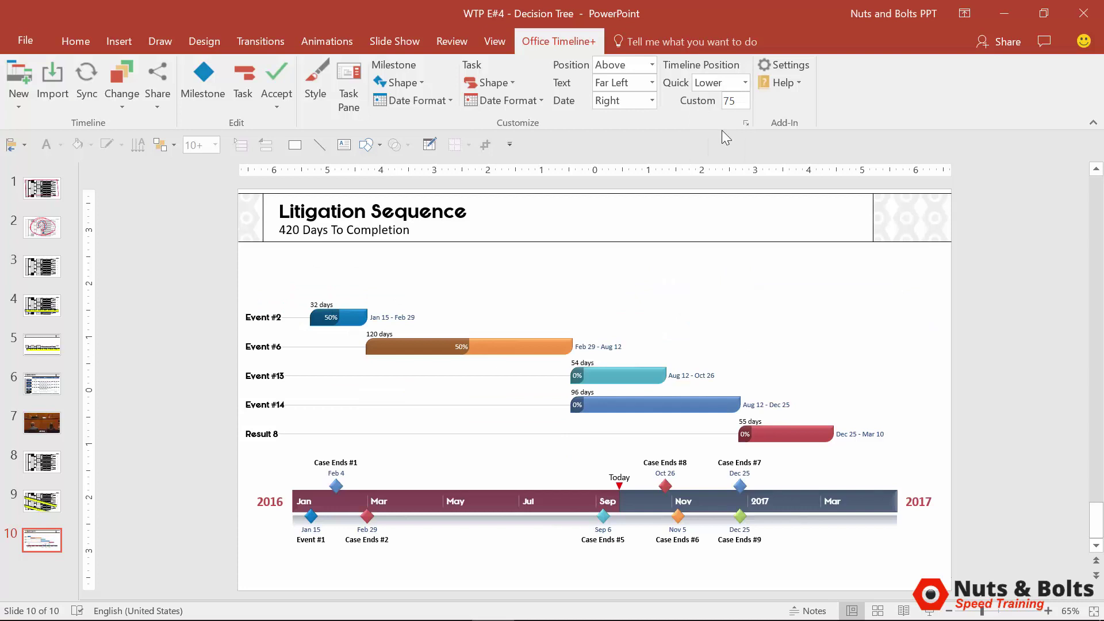
left_click(420, 83)
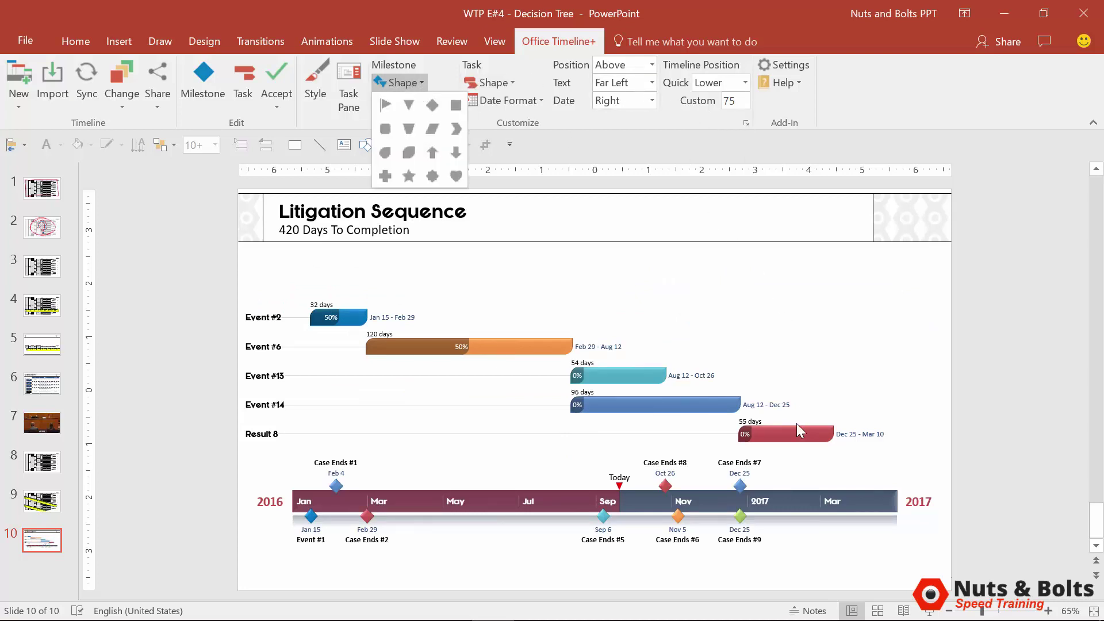
left_click(410, 103)
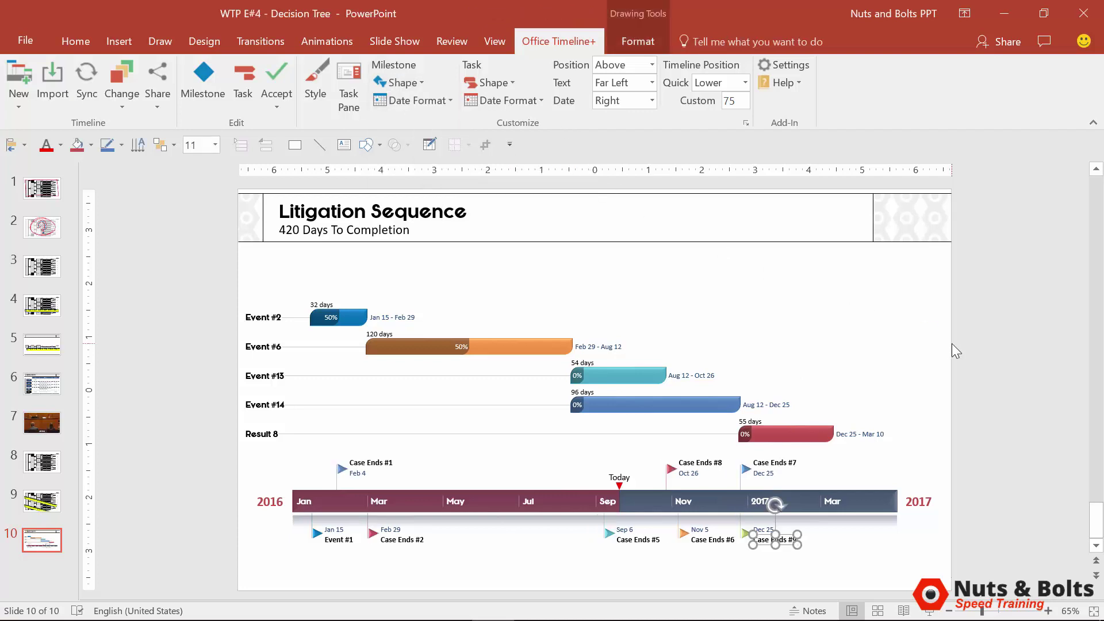
Step: Start the show here and circle the Event #2, #6 and 0% labels, with a line through Today
key("shift+F5")
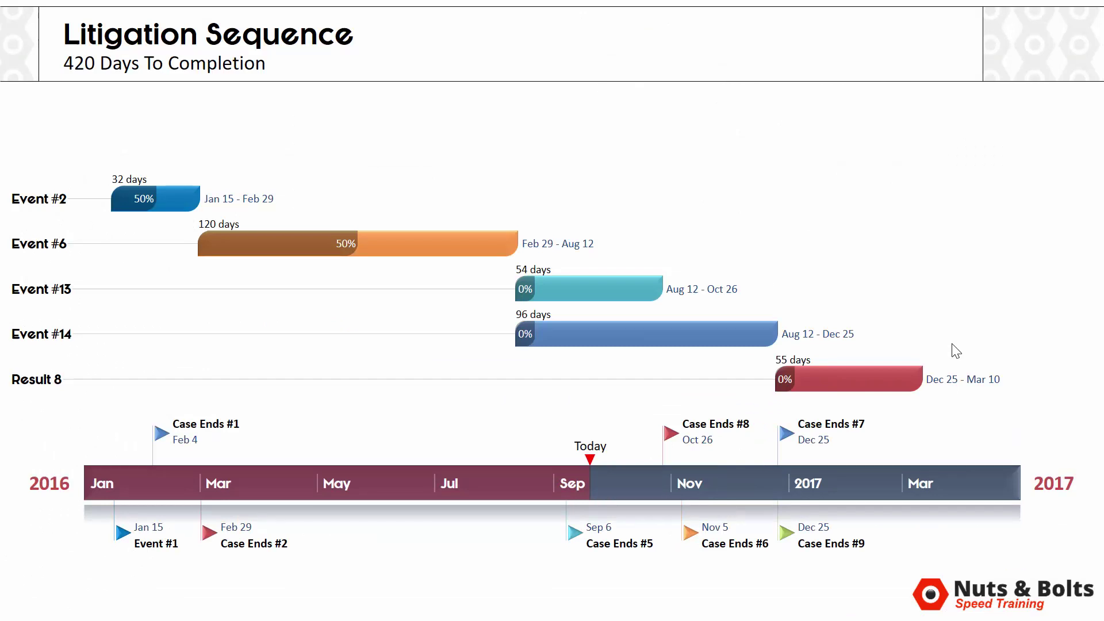
key("ctrl+p")
mouse_move(89, 184)
left_mouse_down()
mouse_move(209, 189)
mouse_move(166, 157)
left_mouse_up()
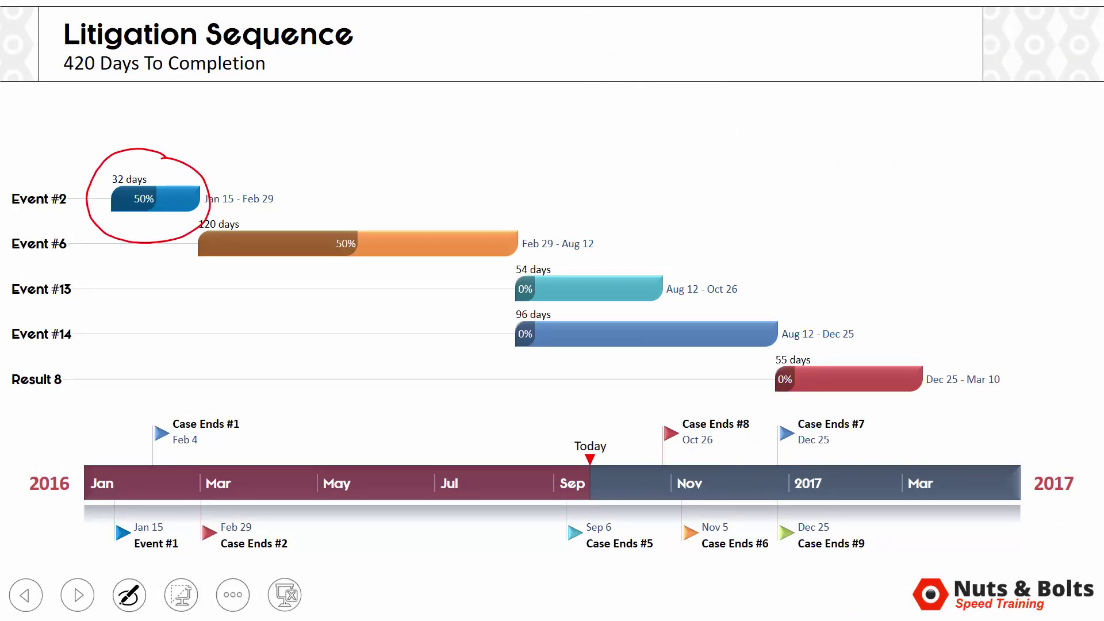
mouse_move(484, 199)
left_mouse_down()
mouse_move(211, 214)
mouse_move(441, 287)
mouse_move(497, 198)
left_mouse_up()
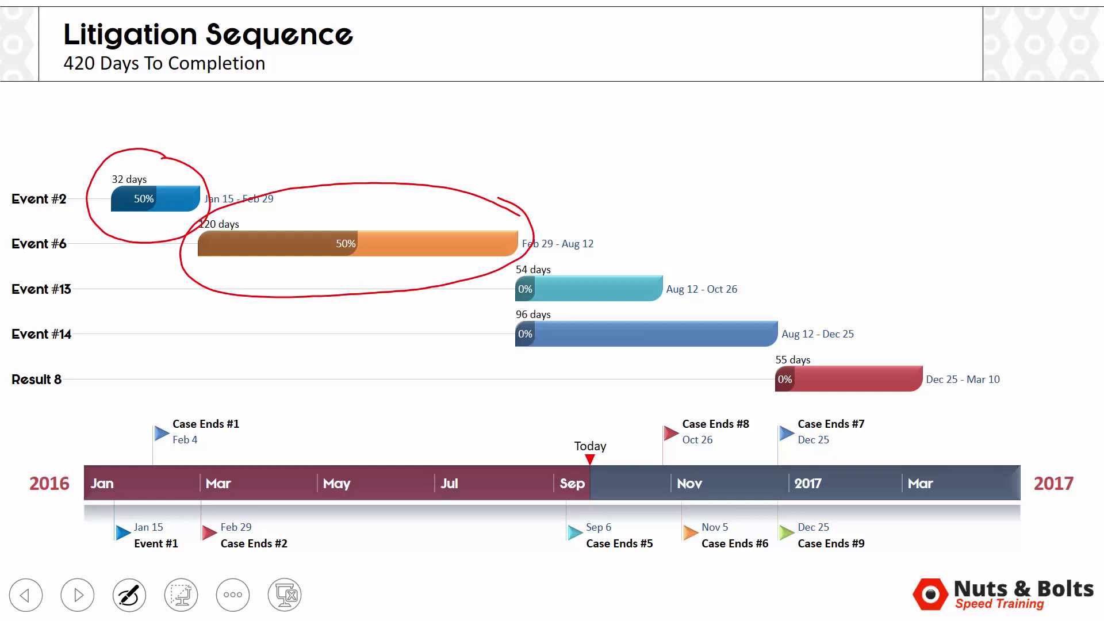
mouse_move(498, 299)
left_mouse_down()
mouse_move(547, 339)
mouse_move(509, 280)
left_mouse_up()
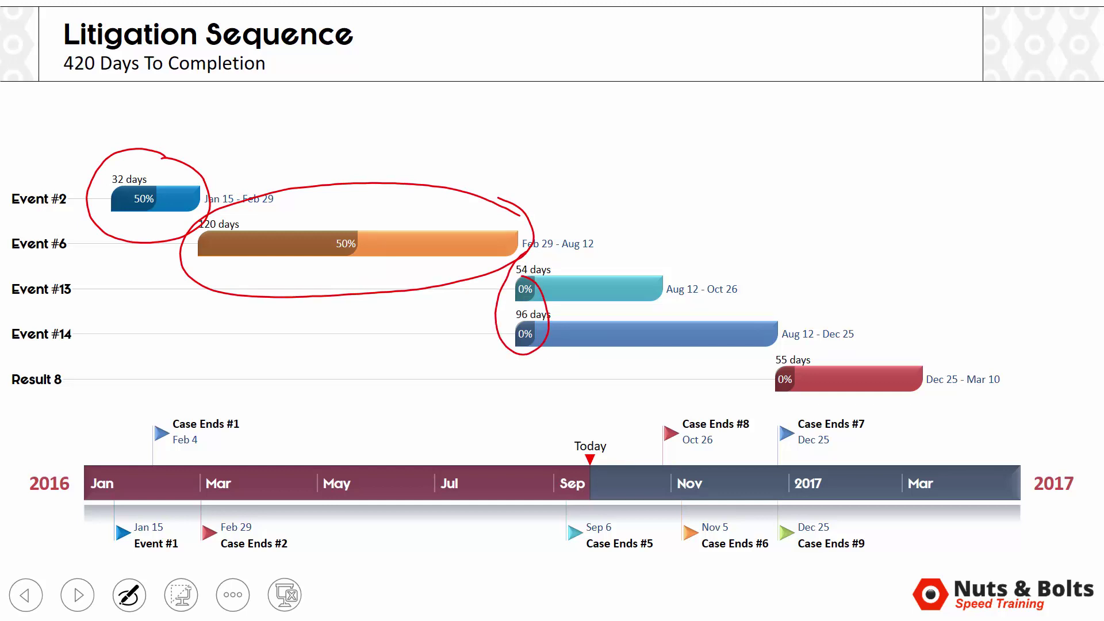
left_click_drag(589, 89, 593, 433)
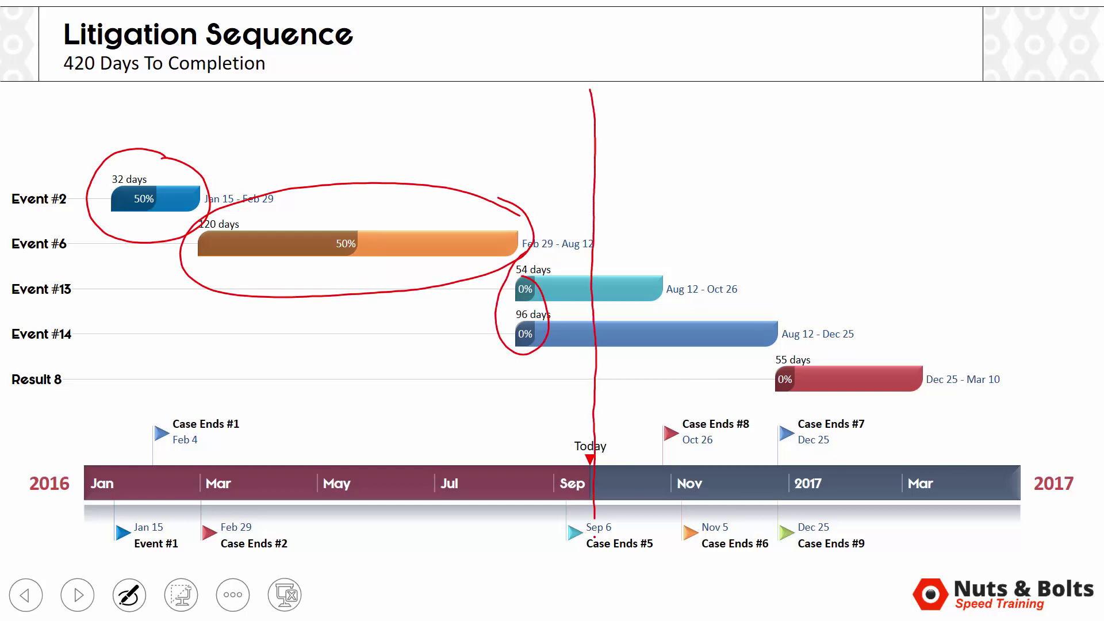
mouse_move(593, 537)
left_mouse_down()
mouse_move(593, 579)
mouse_move(586, 89)
left_mouse_up()
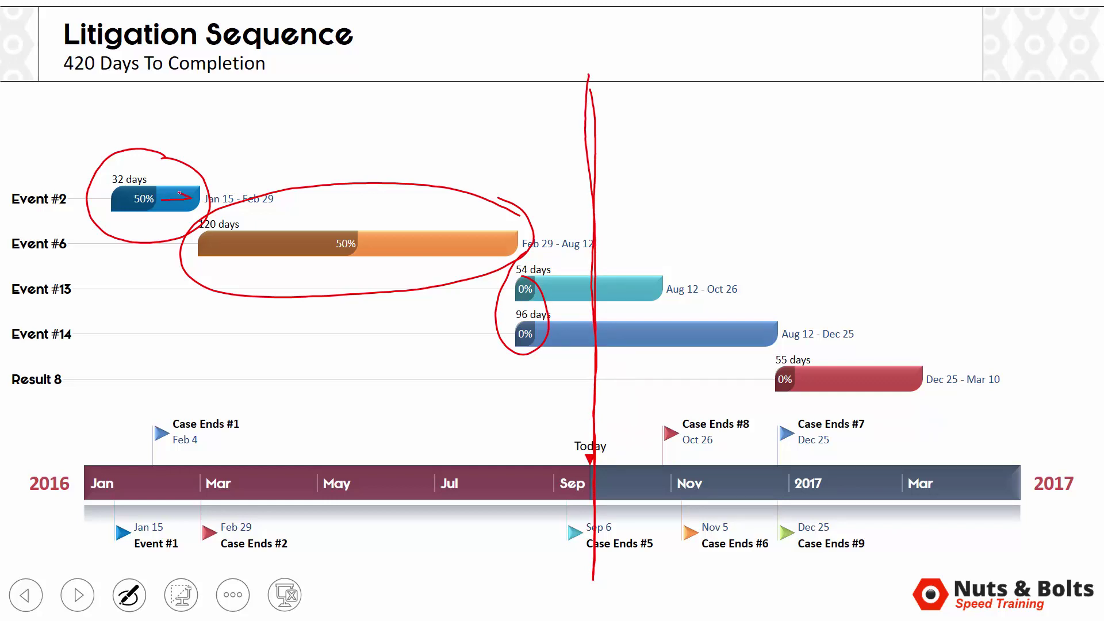
Step: Draw ink arrows along Events #6, #13 and #14, then erase all ink
mouse_move(375, 256)
left_mouse_down()
mouse_move(472, 249)
mouse_move(469, 228)
mouse_move(486, 252)
left_mouse_up()
left_click_drag(553, 340, 596, 335)
left_click_drag(595, 335, 574, 316)
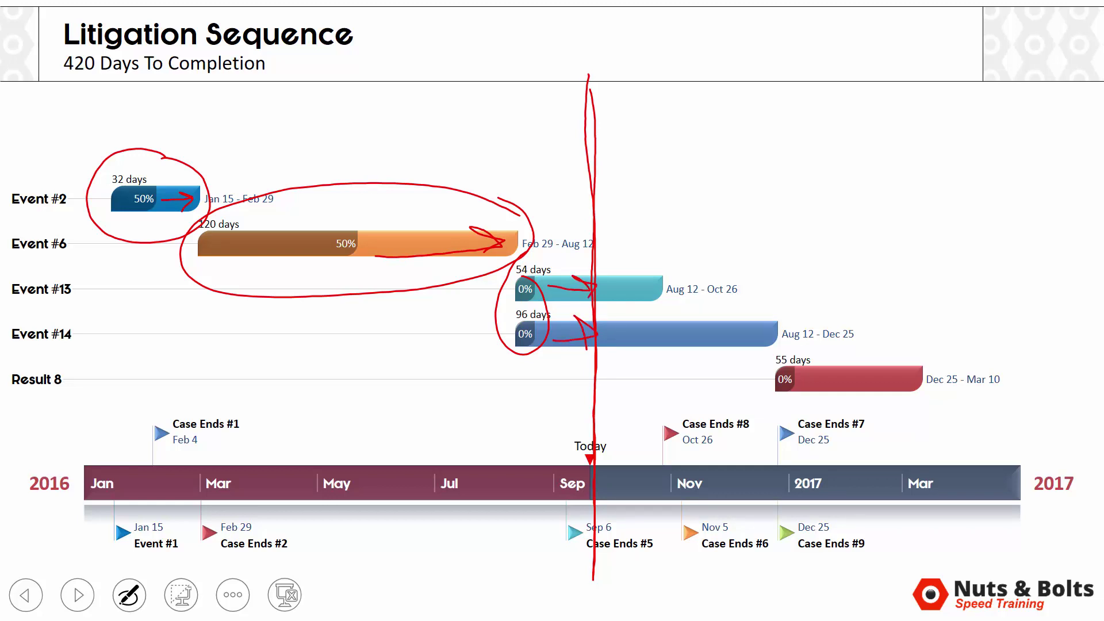
key("e")
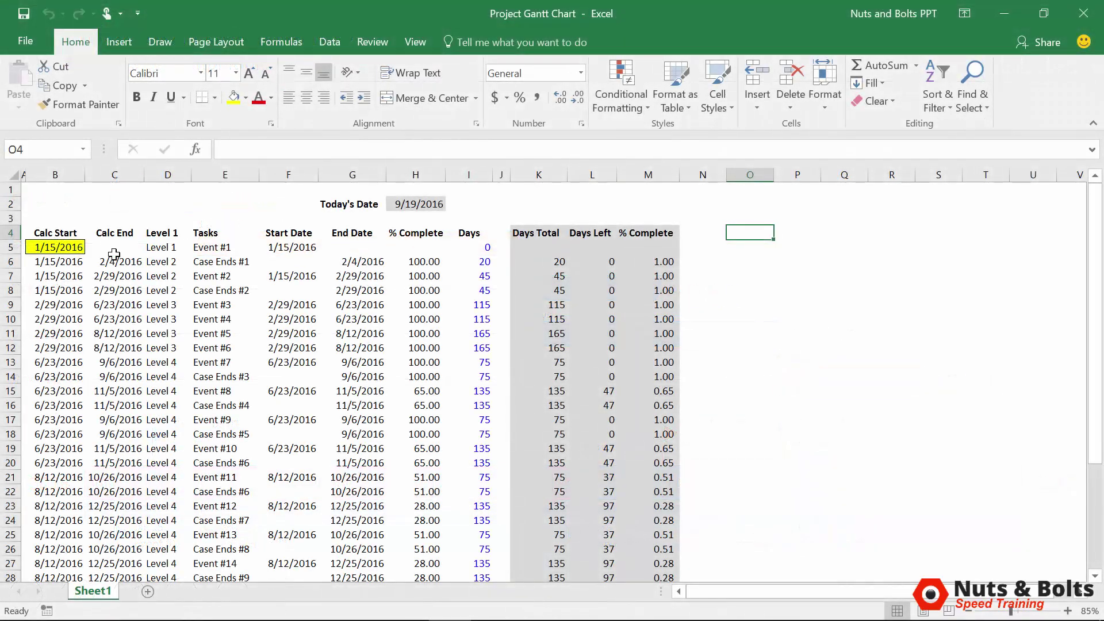
Step: Switch to the Project Gantt Chart workbook in Excel
left_click(73, 274)
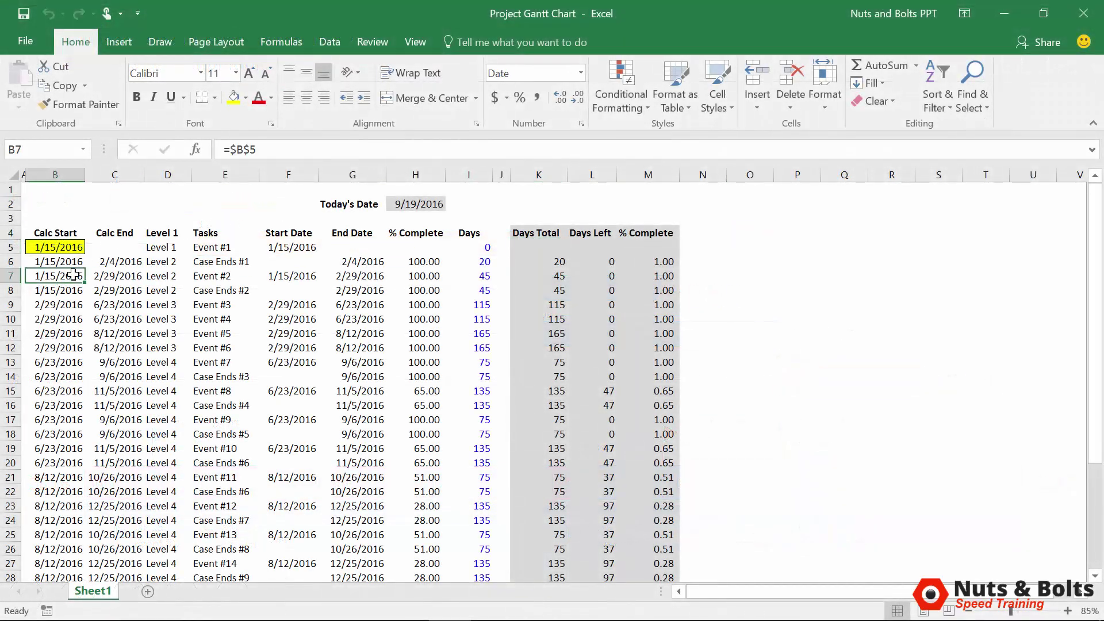
scroll(73, 275, "down", 5)
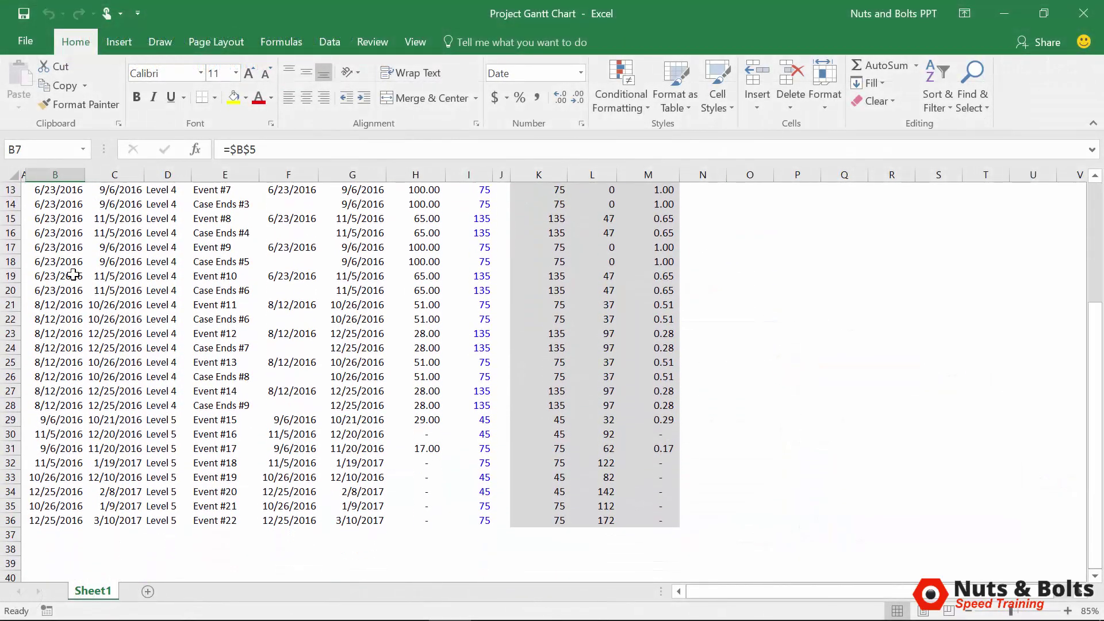
scroll(73, 274, "up", 5)
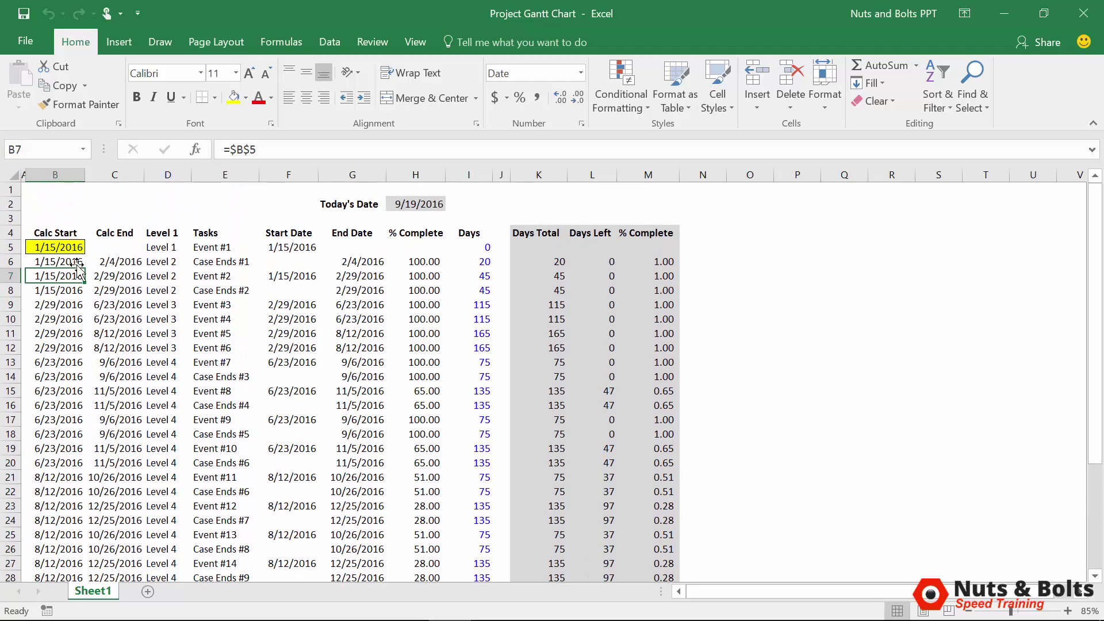
Step: Trial-change Calc Start in B5 to 3/15/2016, undo back to 1/15/2016, and review dependent dates
left_click(73, 244)
left_click(235, 156)
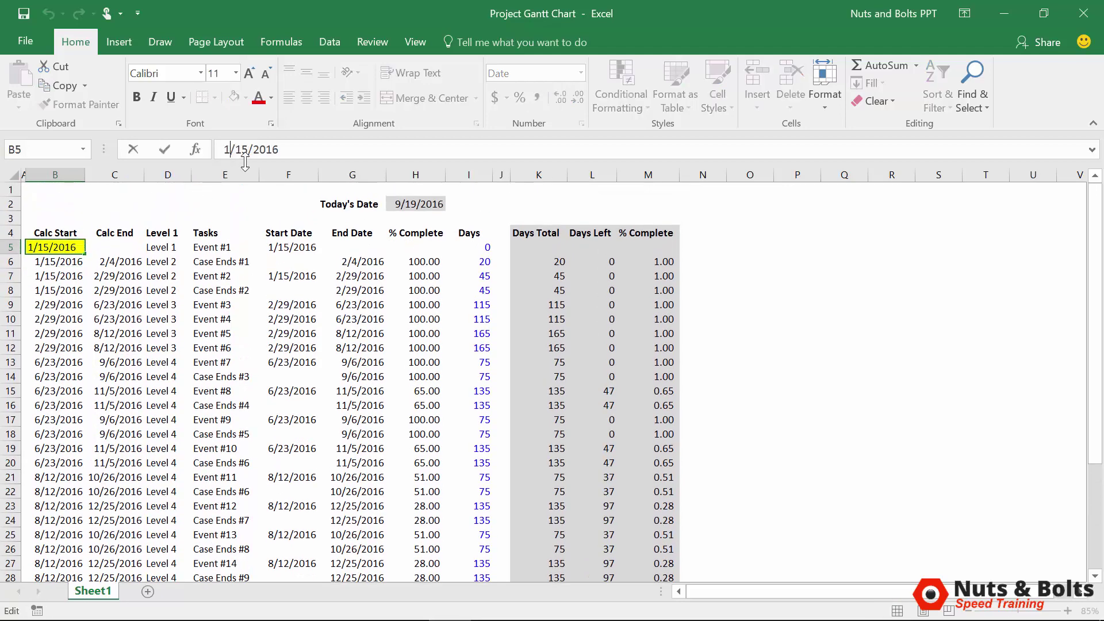
key("BackSpace")
type("3")
key("Return")
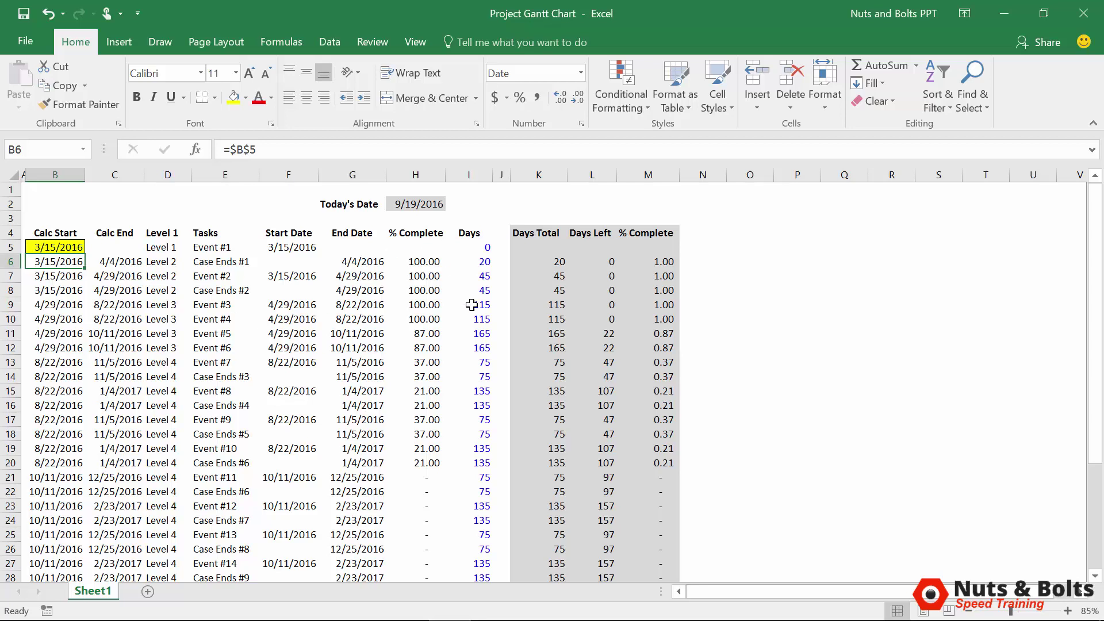
key("ctrl+z")
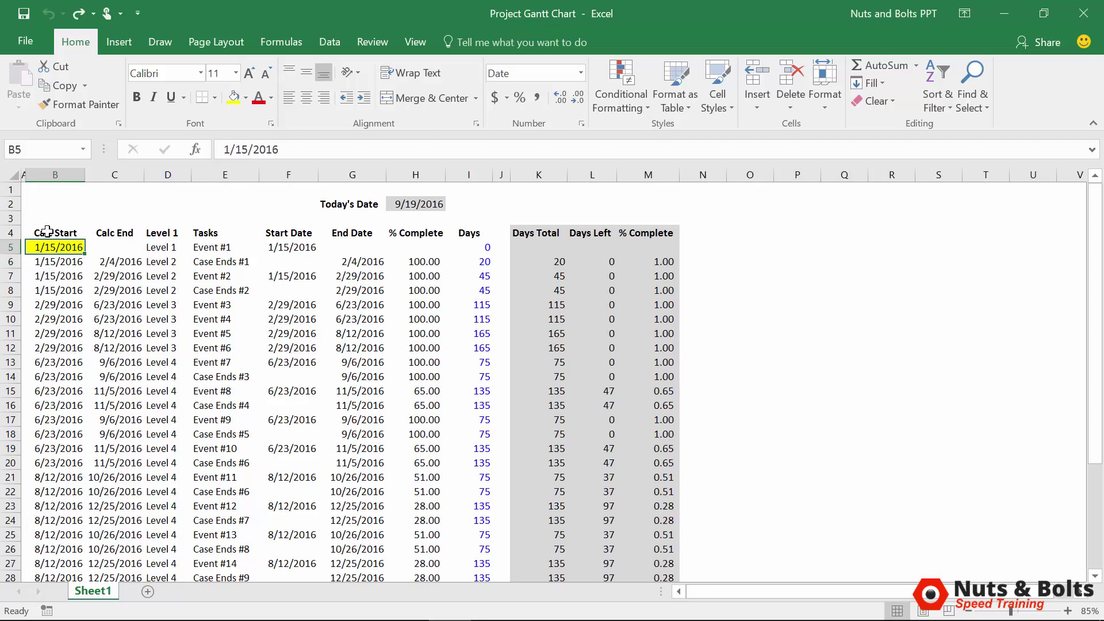
left_click_drag(56, 232, 425, 534)
left_click(53, 247)
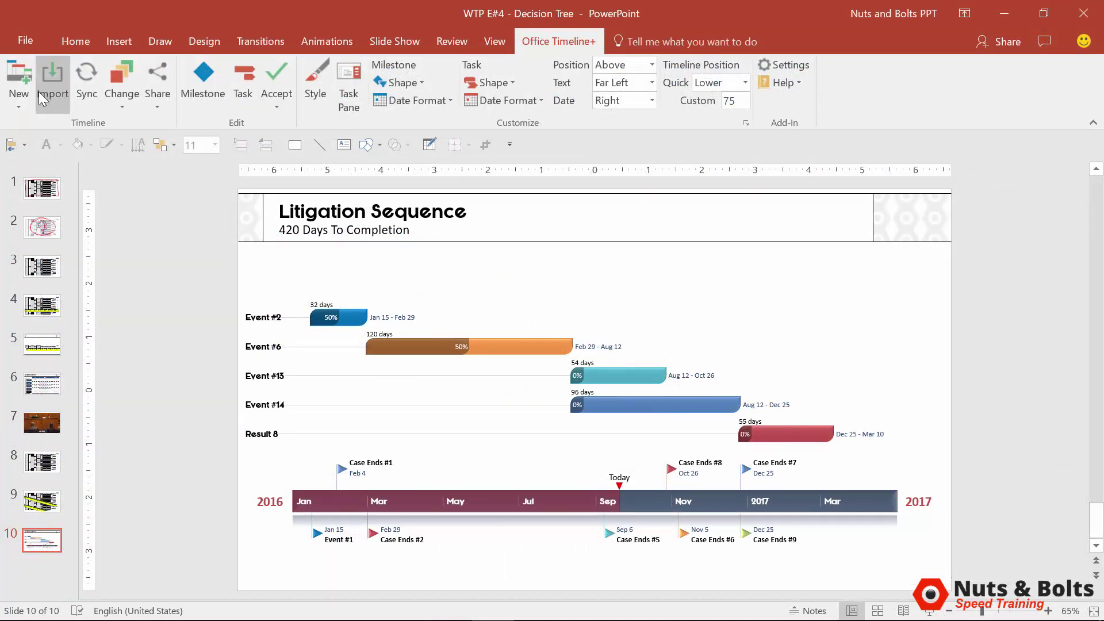
Step: Sync the timeline with Project Gantt Chart.xlsx, accepting Event #2 and #6 at 100% and all other changes
left_click(91, 78)
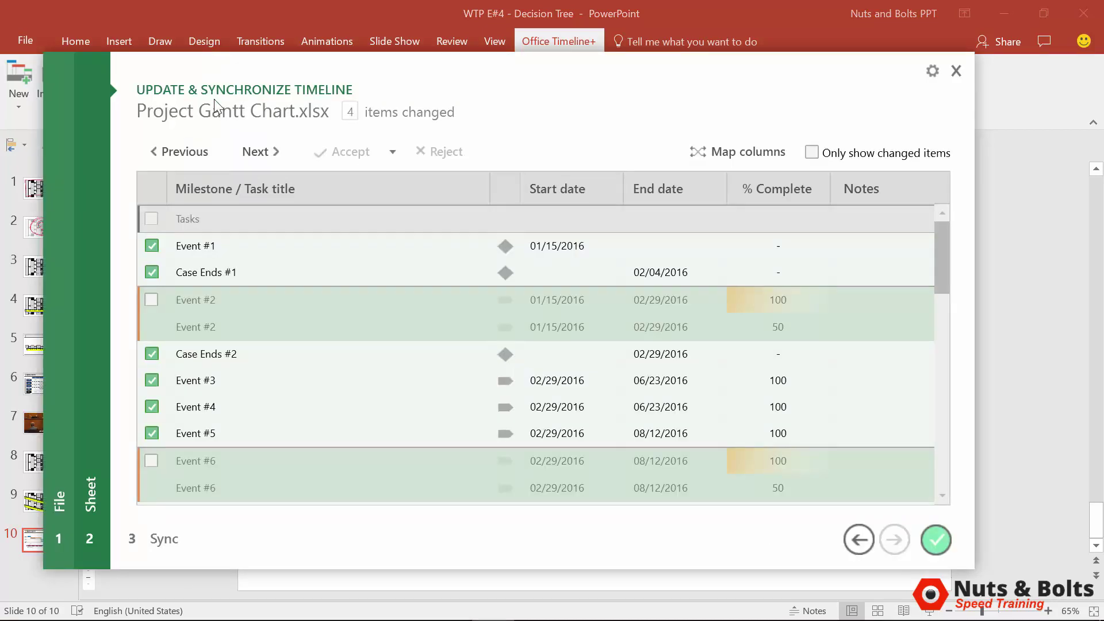
left_click(764, 307)
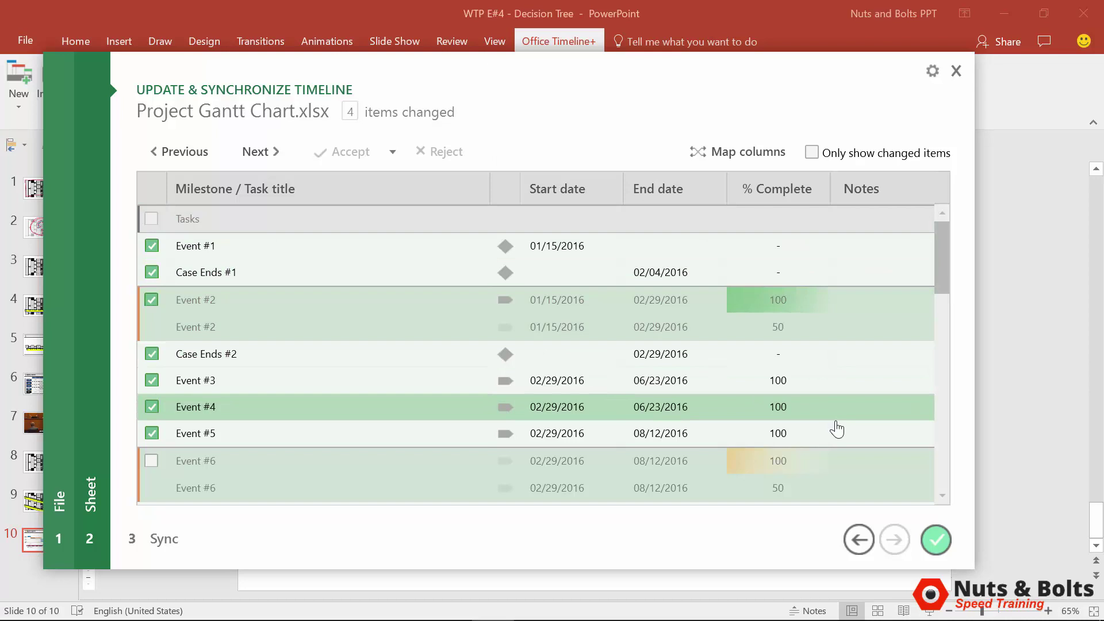
left_click(764, 471)
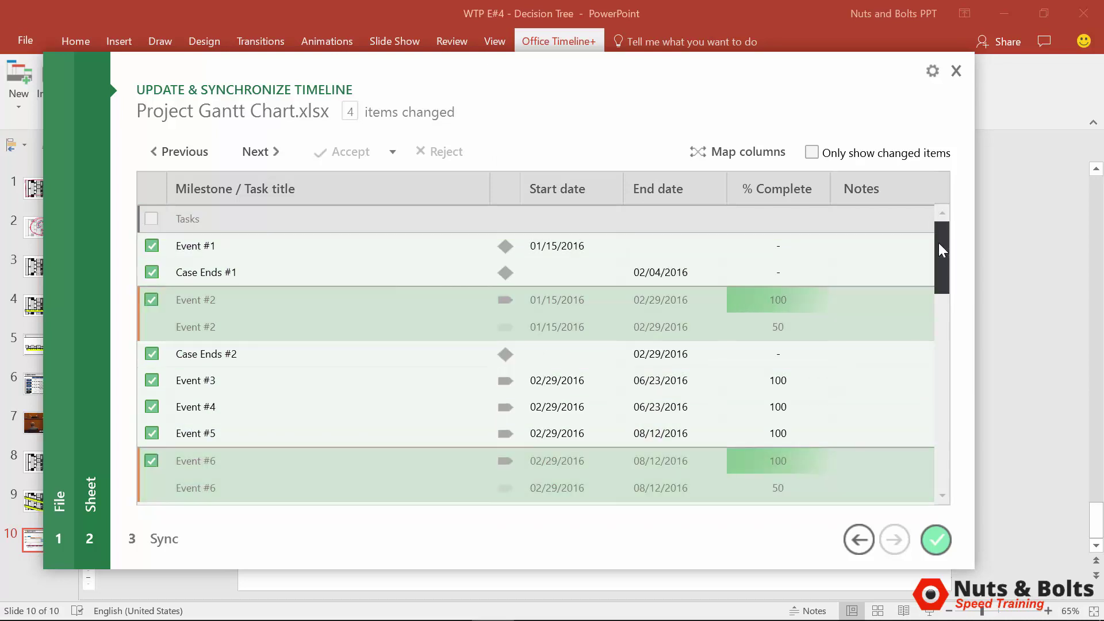
left_click_drag(939, 247, 867, 362)
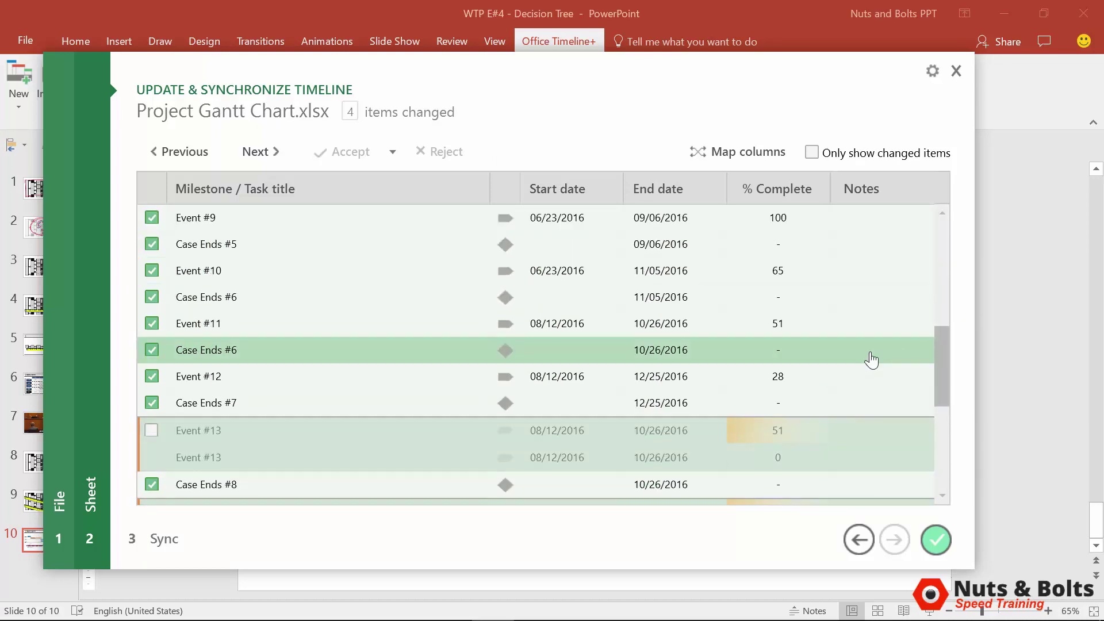
left_click(392, 152)
left_click(358, 217)
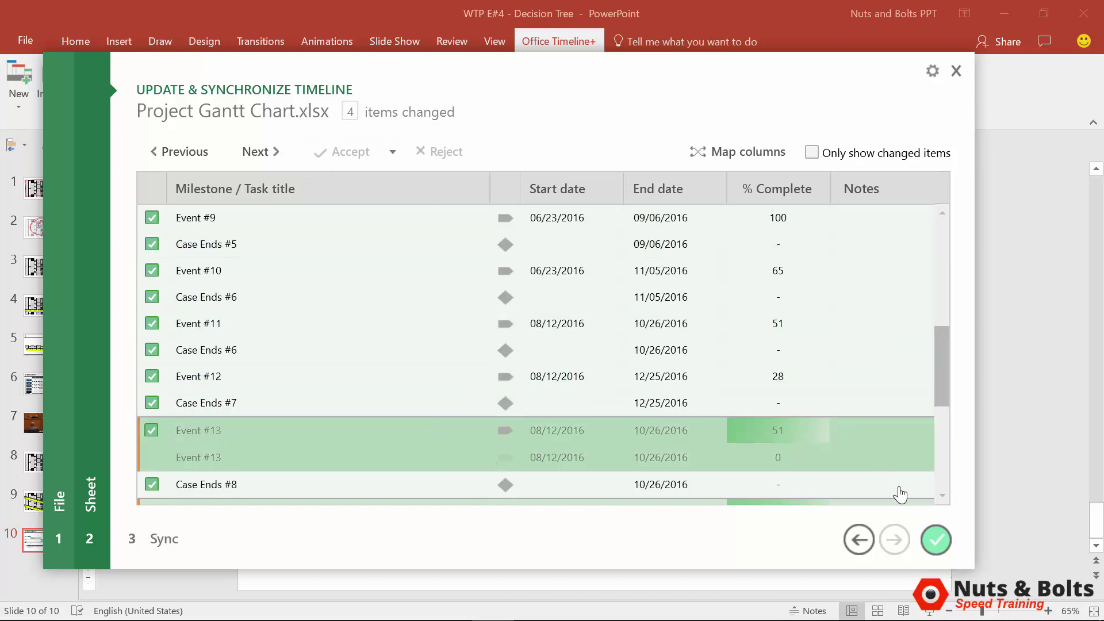
left_click(936, 541)
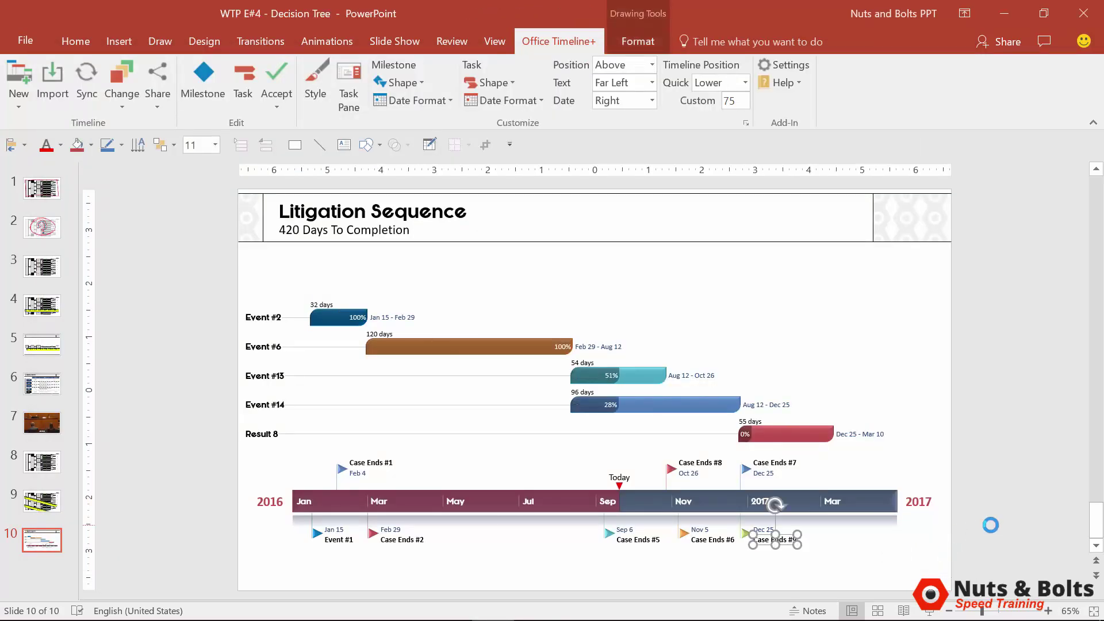
Step: Show the slide full-screen, ink circles on Events #2 and #6 and a Today line, then erase them
key("shift+F5")
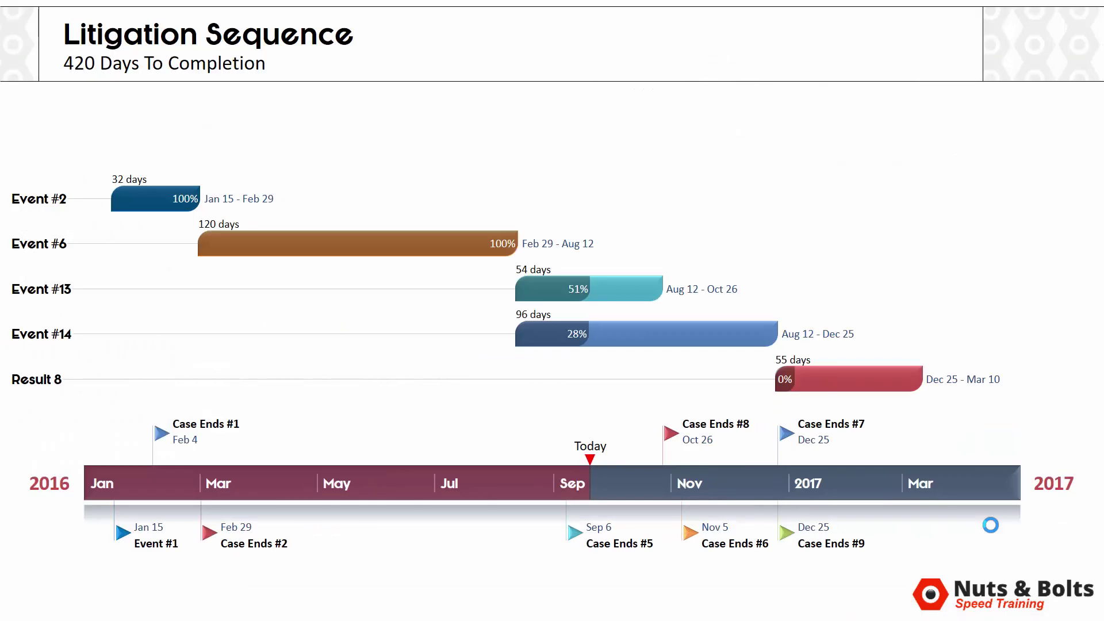
key("ctrl+p")
mouse_move(170, 153)
left_mouse_down()
mouse_move(106, 208)
mouse_move(188, 161)
left_mouse_up()
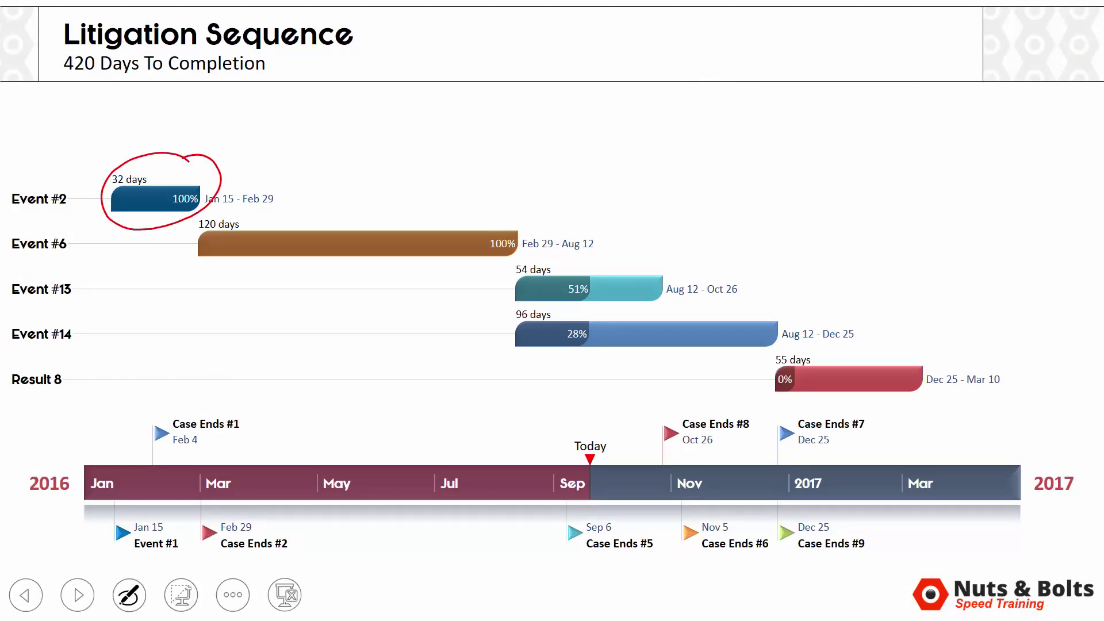
mouse_move(531, 201)
left_mouse_down()
mouse_move(221, 211)
mouse_move(498, 283)
mouse_move(520, 198)
left_mouse_up()
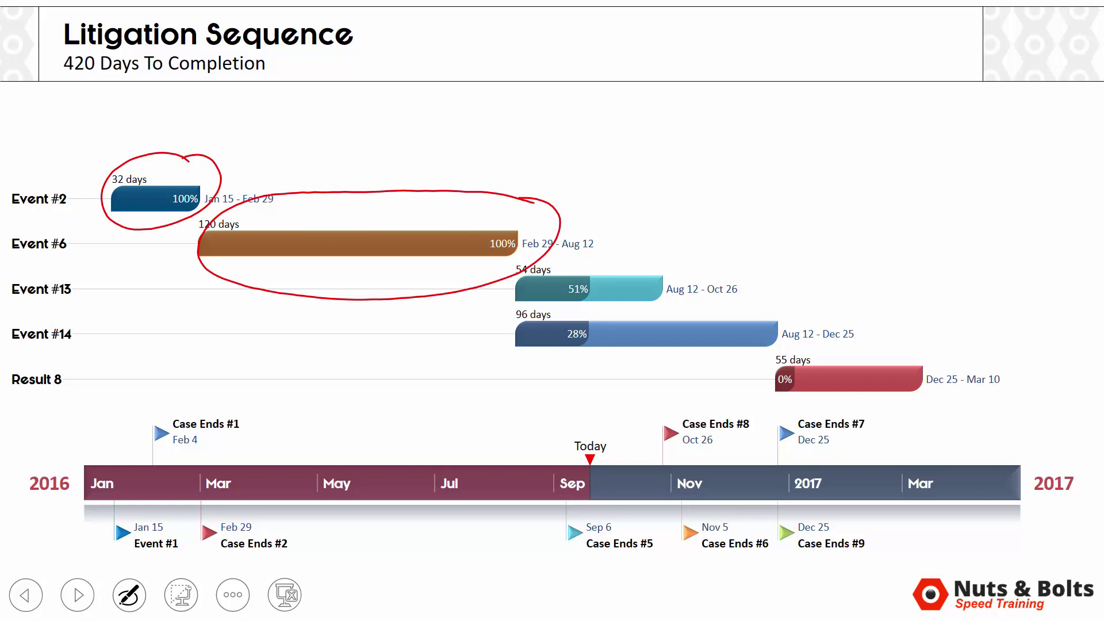
mouse_move(587, 118)
left_mouse_down()
mouse_move(597, 531)
mouse_move(598, 79)
mouse_move(599, 552)
left_mouse_up()
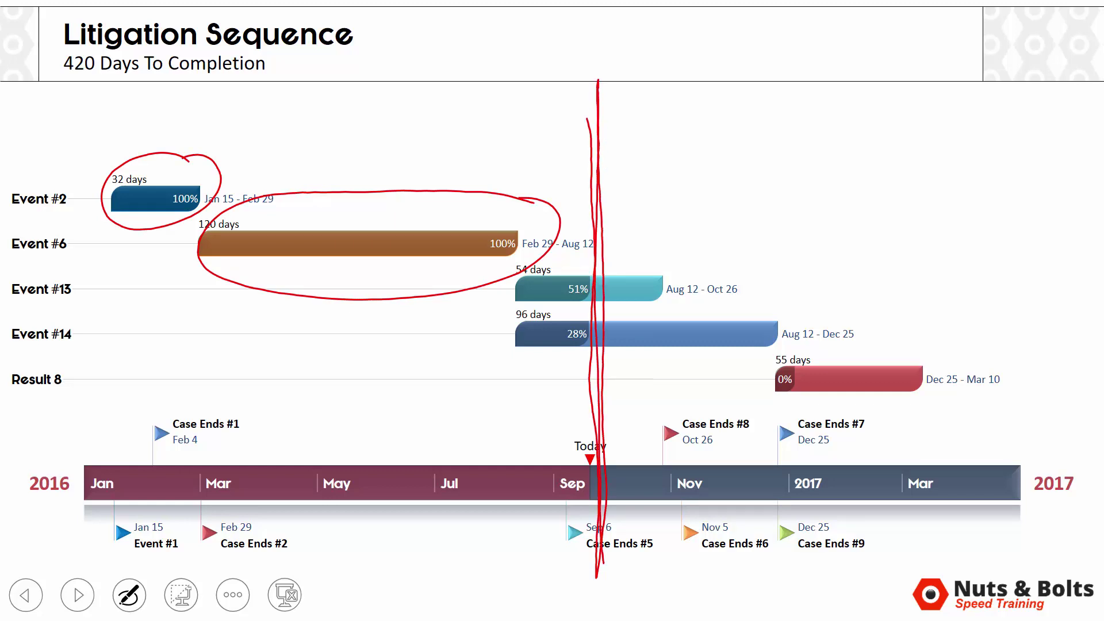
key("e")
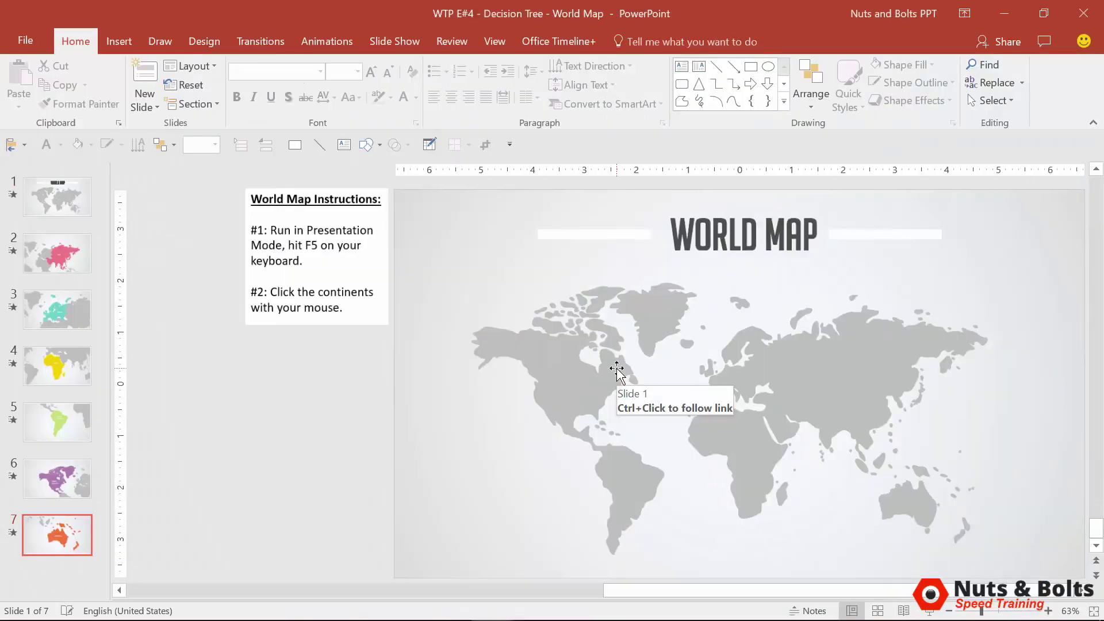
Step: Browse the North America, Africa, title and Asia slides, ending on the Europe slide 3
left_click(67, 477)
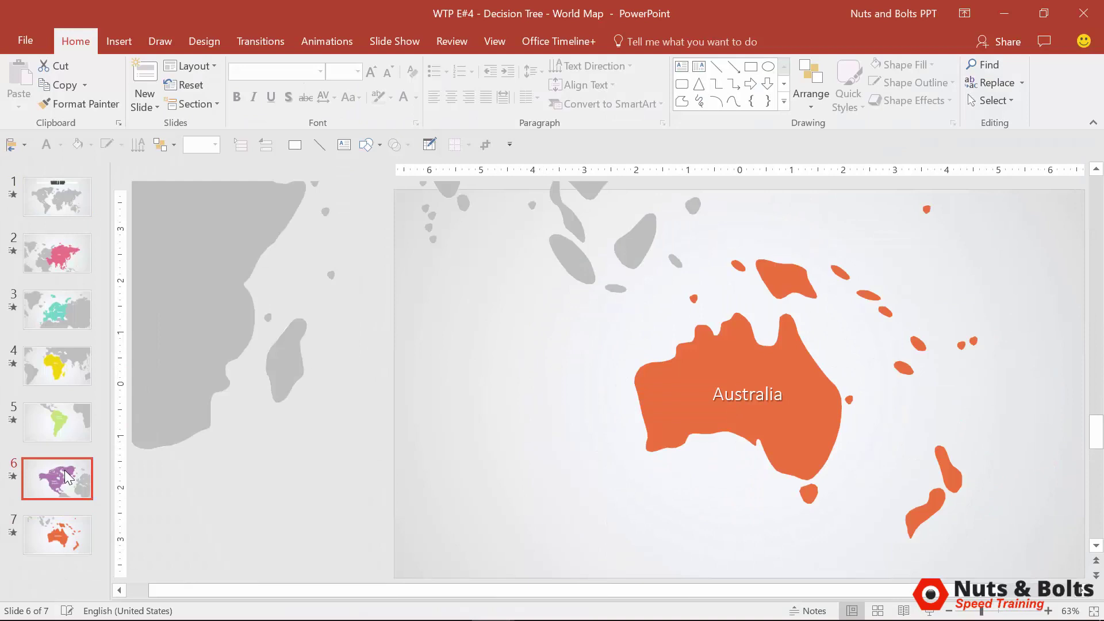
left_click(74, 366)
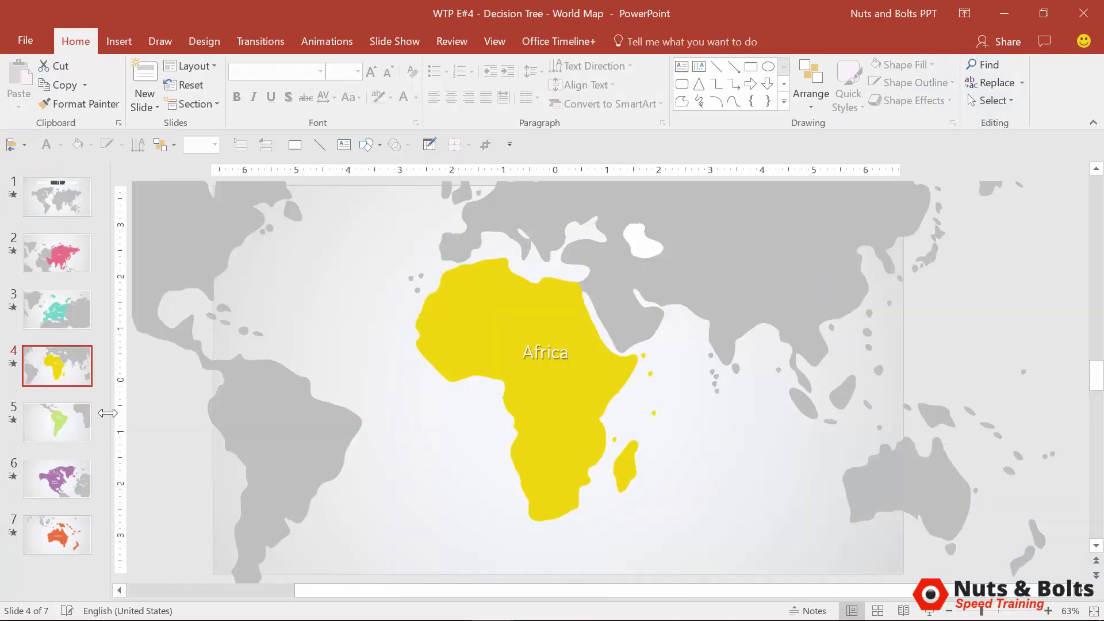
left_click(67, 191)
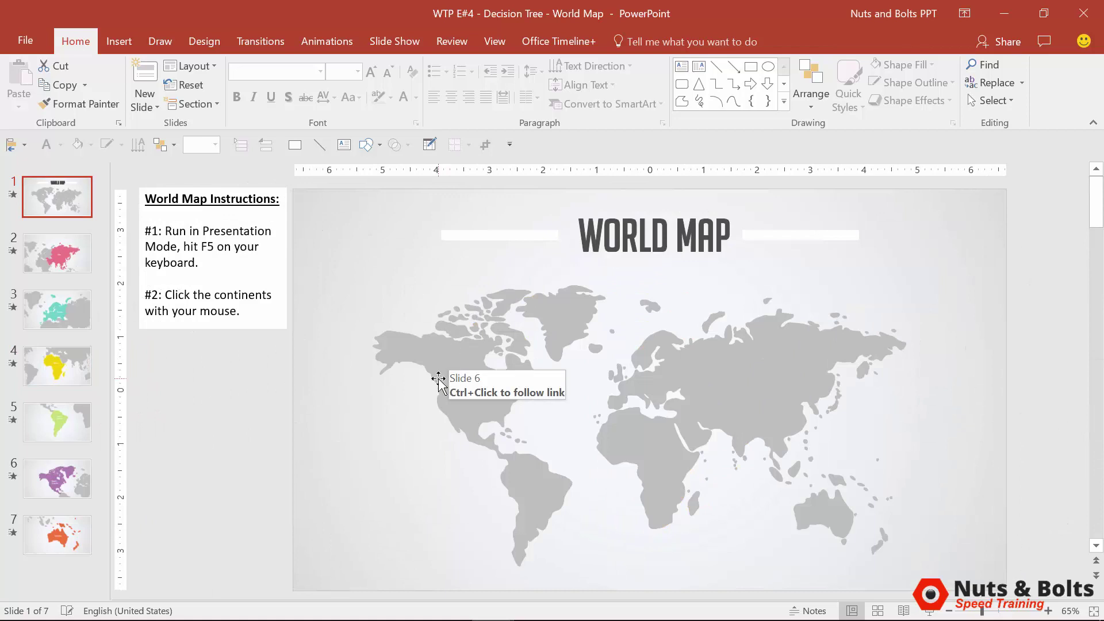
left_click(66, 265)
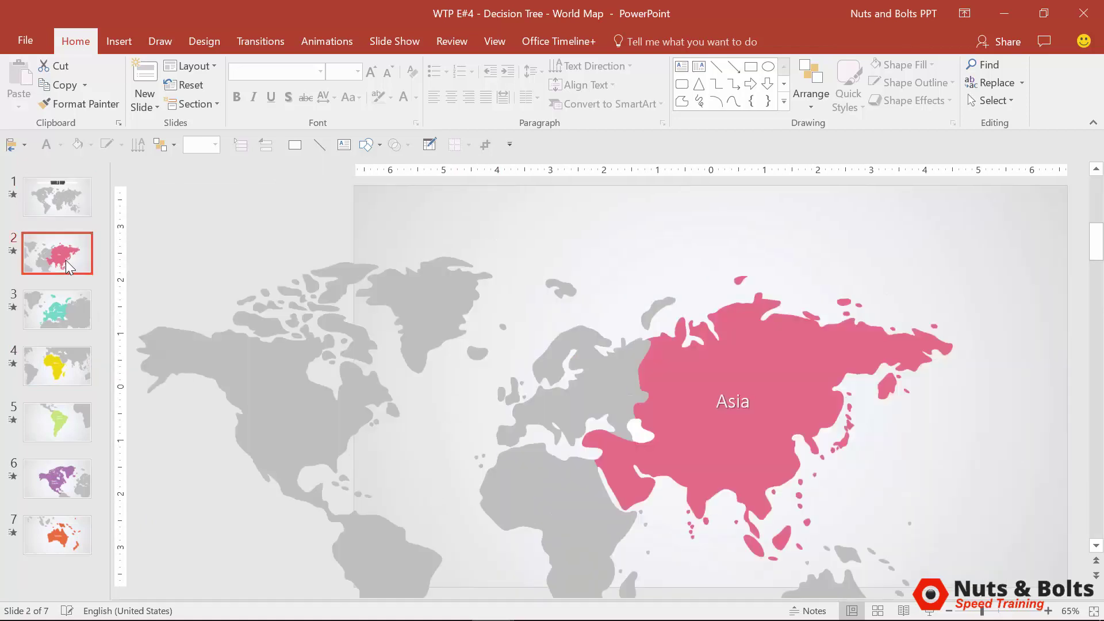
left_click(63, 318)
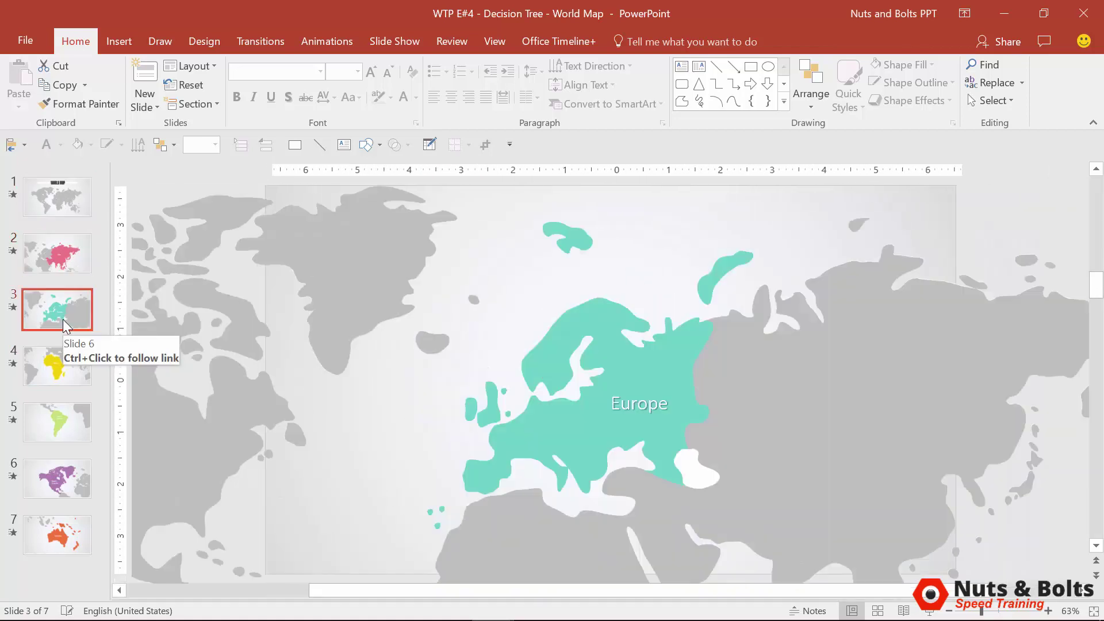